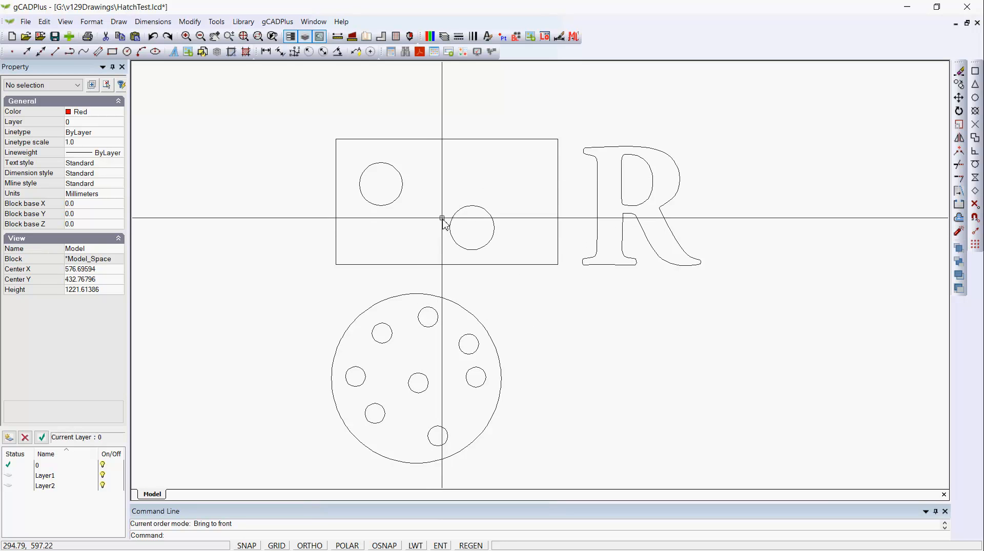
{"action": "left_click", "coordinate": [355, 139]}
{"action": "key", "text": "Escape"}
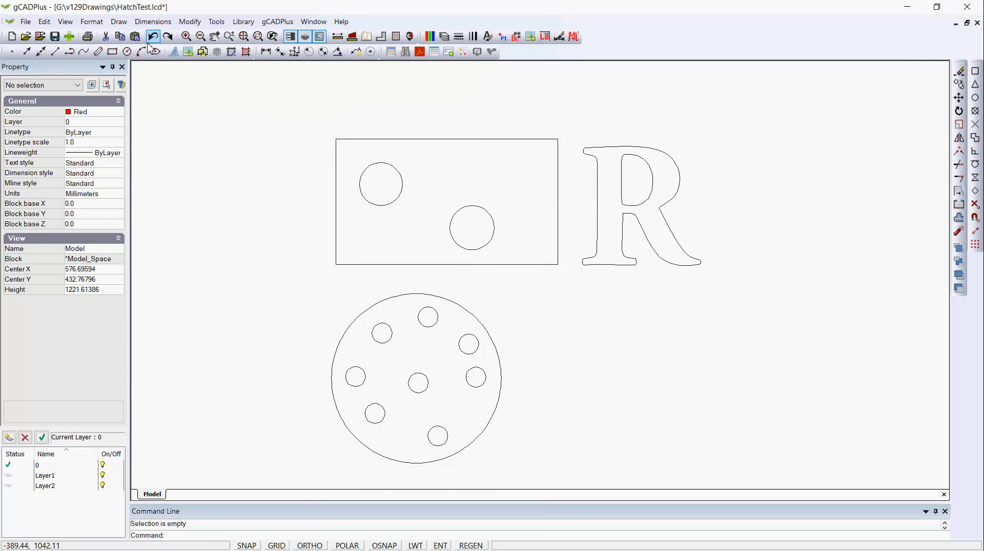
{"action": "left_click", "coordinate": [124, 23]}
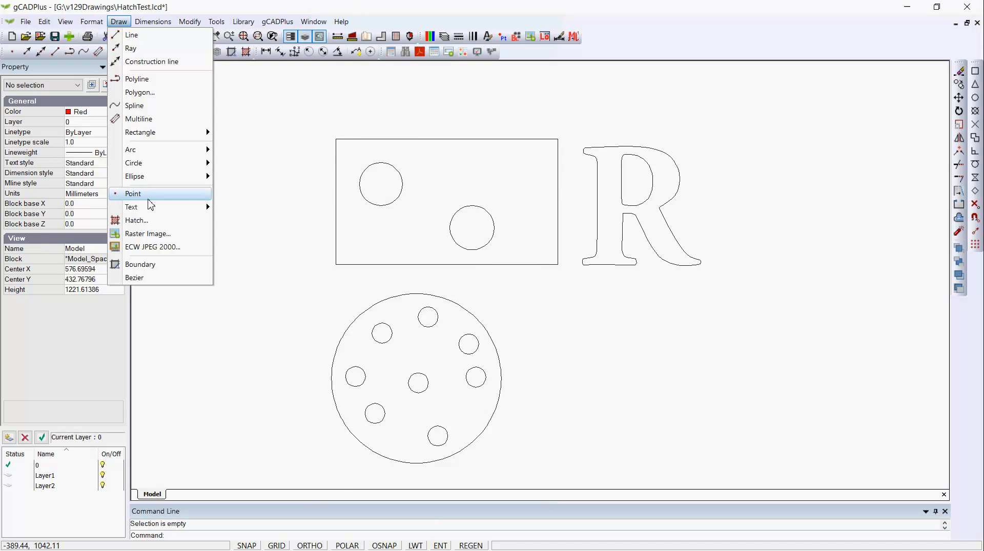
{"action": "left_click", "coordinate": [147, 221]}
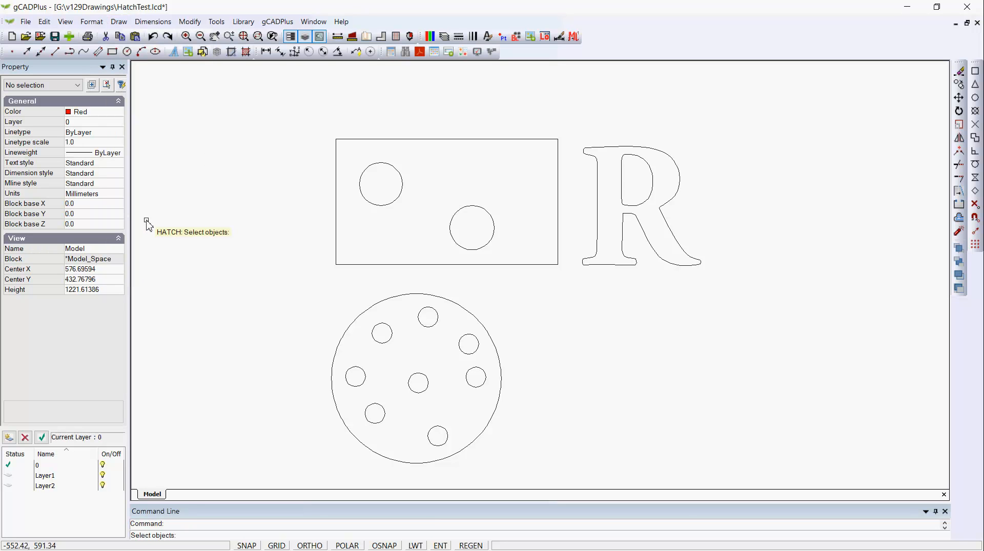
{"action": "left_click", "coordinate": [407, 139]}
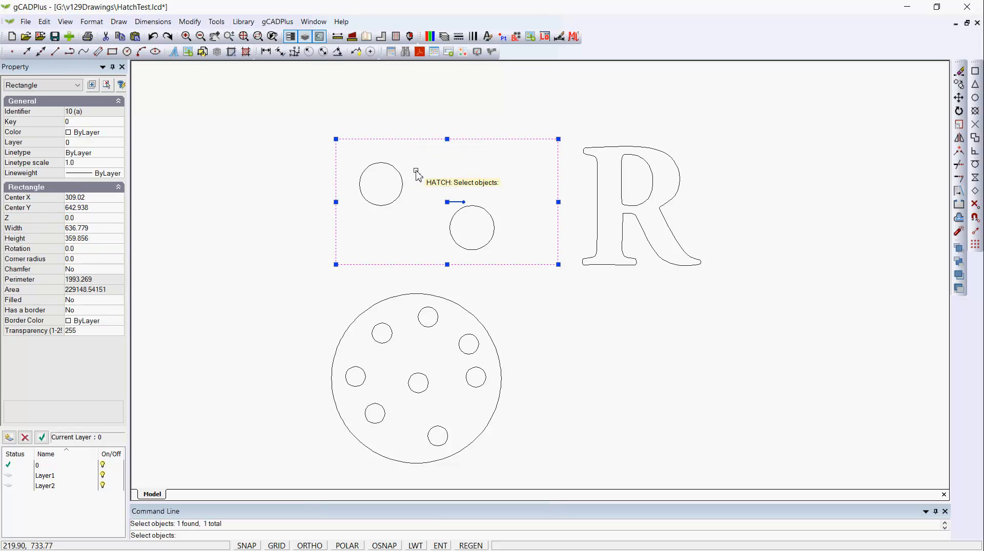
{"action": "key", "text": "Return"}
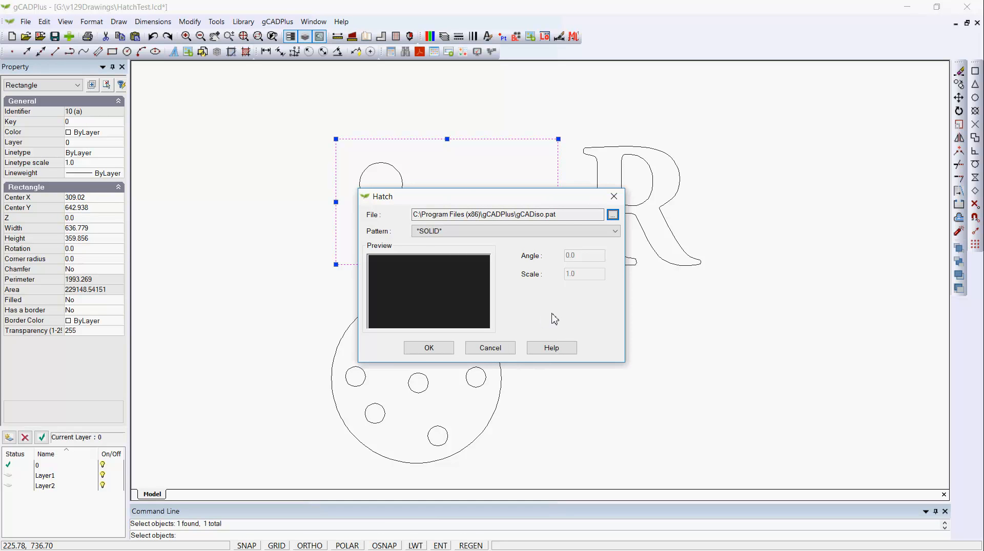
{"action": "left_click", "coordinate": [502, 351]}
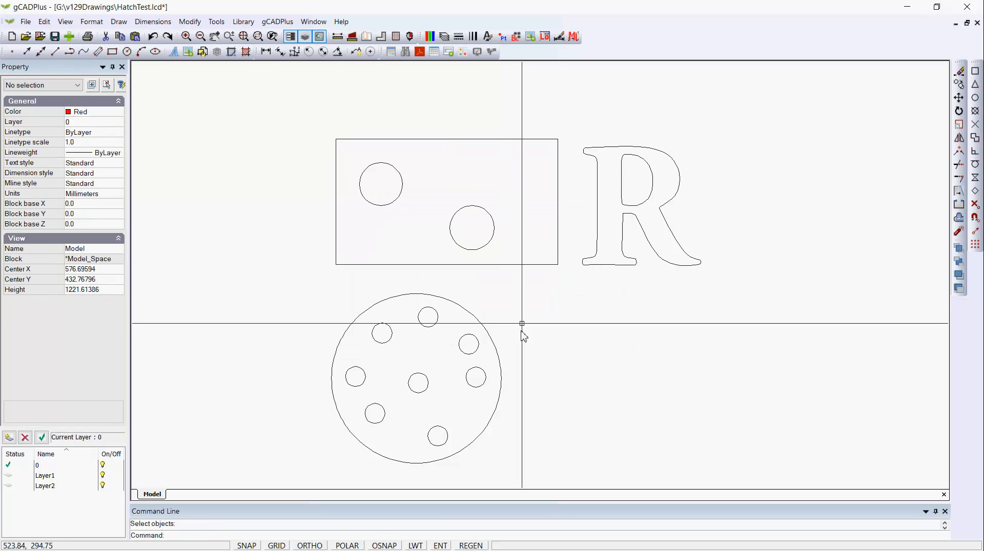
- Fill the rectangle with a SOLID hatch, including its two inner circles in the selection so they stay open
{"action": "right_click", "coordinate": [256, 107]}
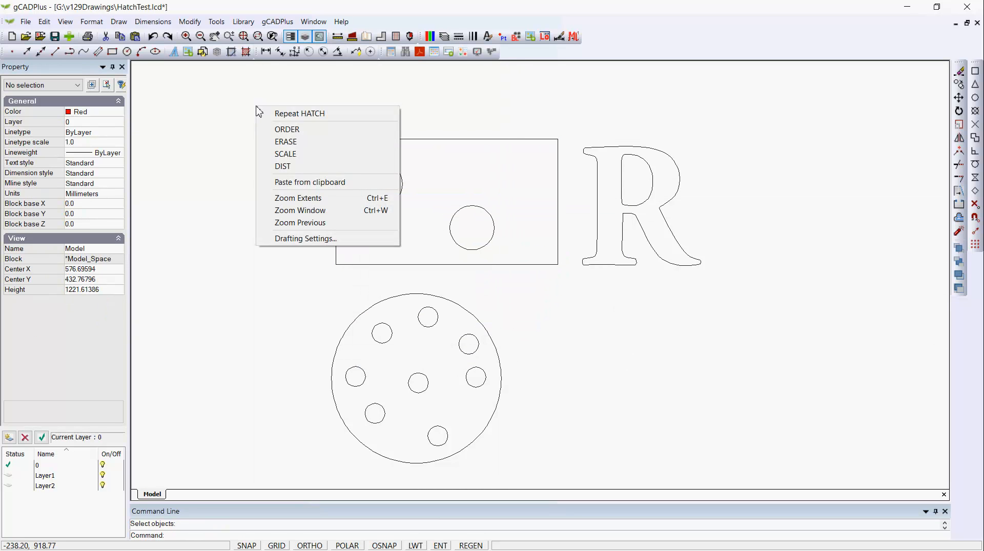
{"action": "left_click", "coordinate": [284, 115]}
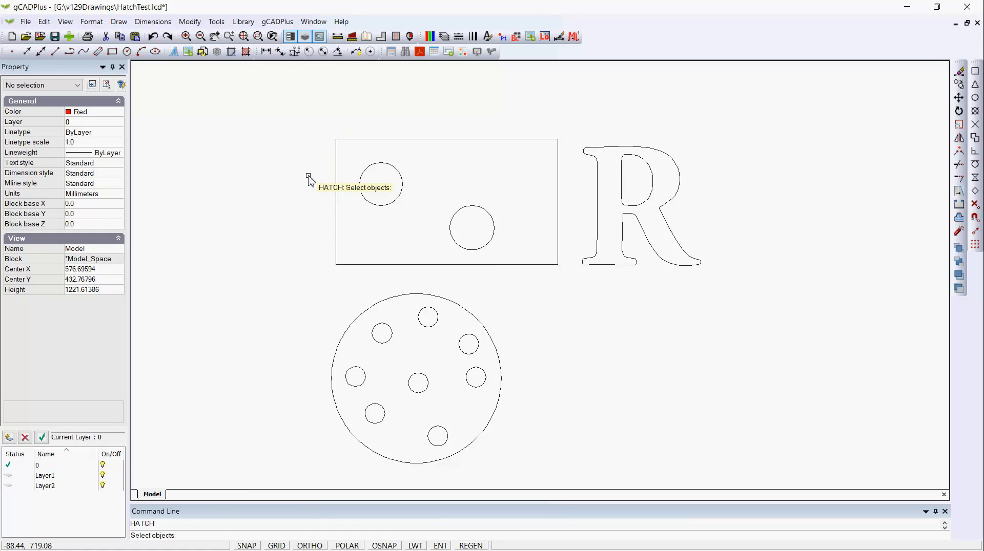
{"action": "left_click", "coordinate": [470, 141]}
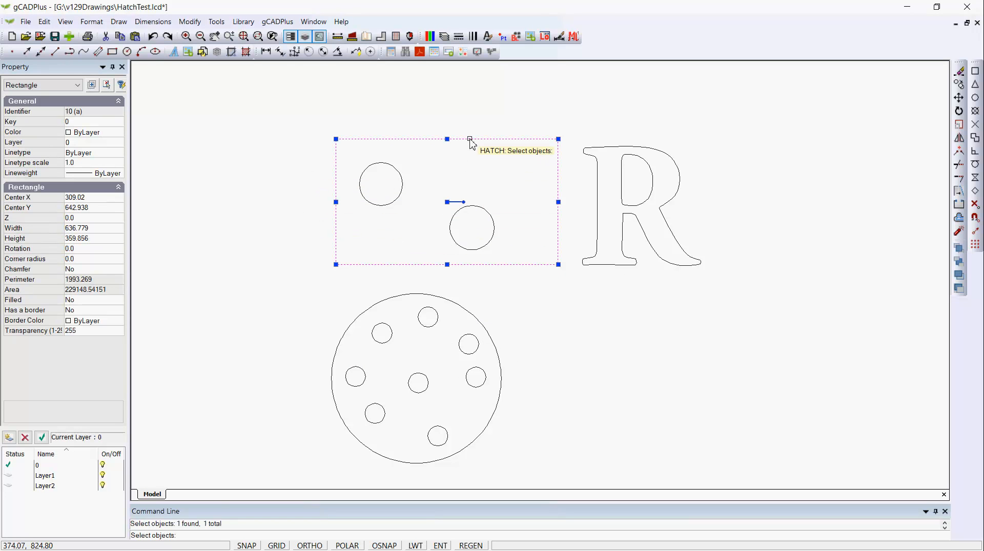
{"action": "left_click", "coordinate": [400, 199]}
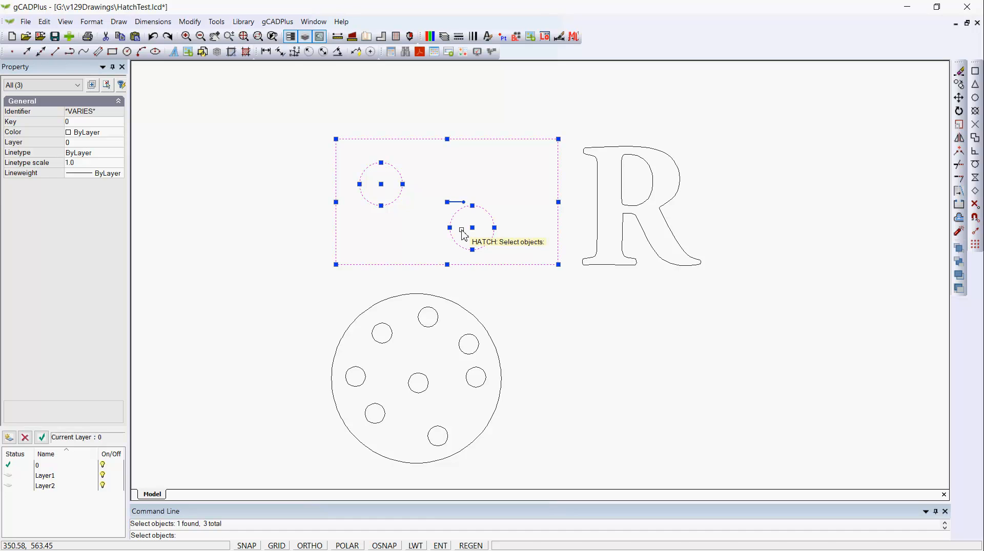
{"action": "key", "text": "Return"}
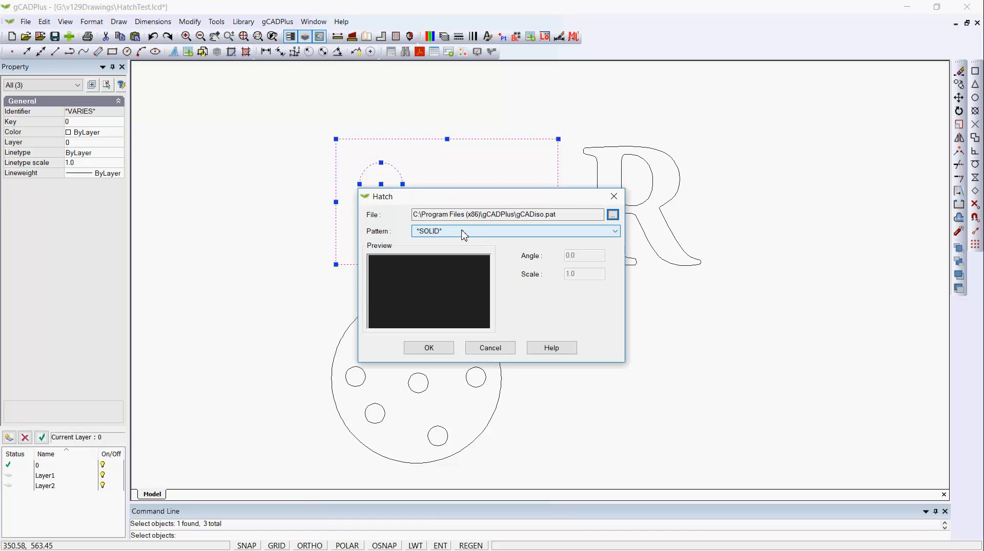
{"action": "left_click", "coordinate": [428, 348]}
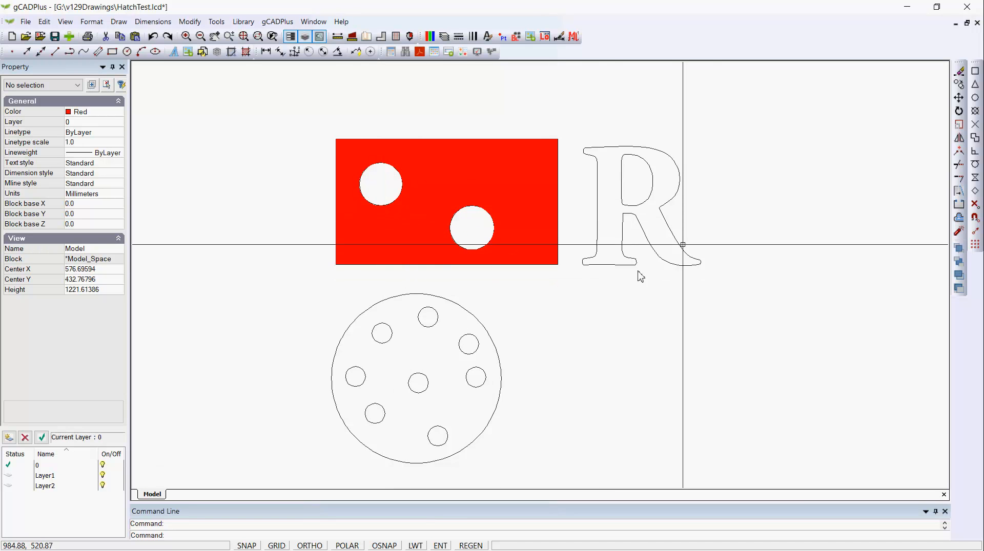
- Set the current drawing color to Magenta and fill the outer outline of the letter R with a SOLID hatch
{"action": "scroll", "coordinate": [665, 215], "scroll_direction": "up", "scroll_amount": 1}
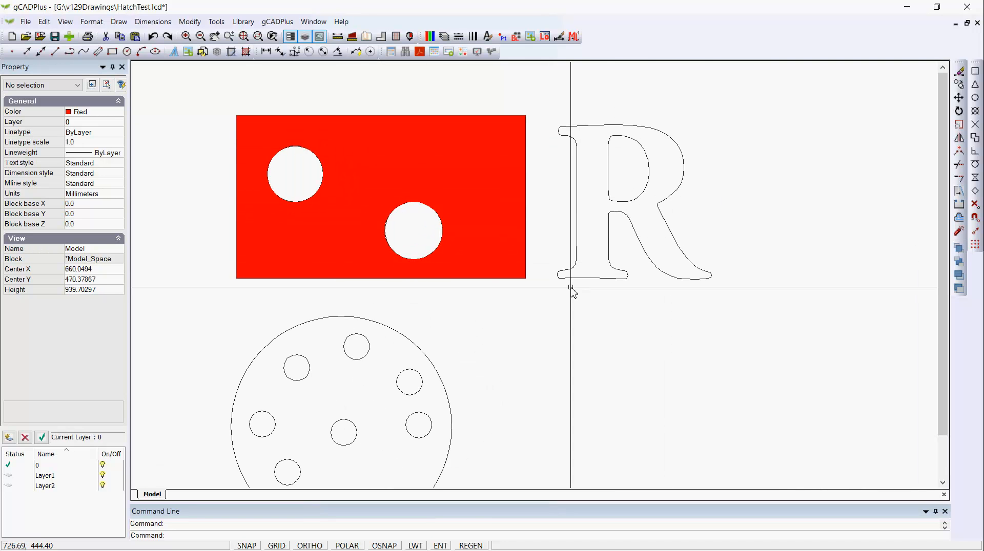
{"action": "left_click", "coordinate": [119, 113]}
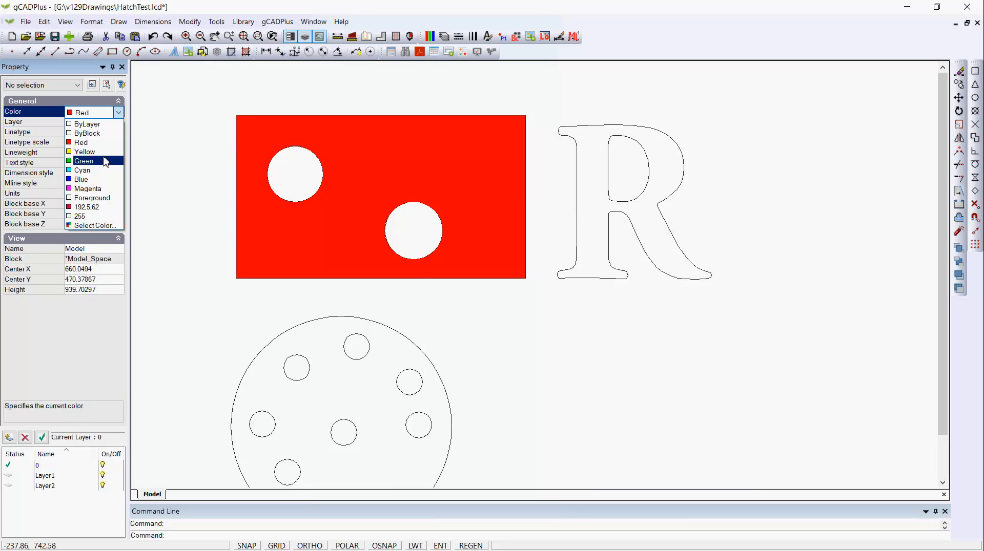
{"action": "left_click", "coordinate": [96, 189]}
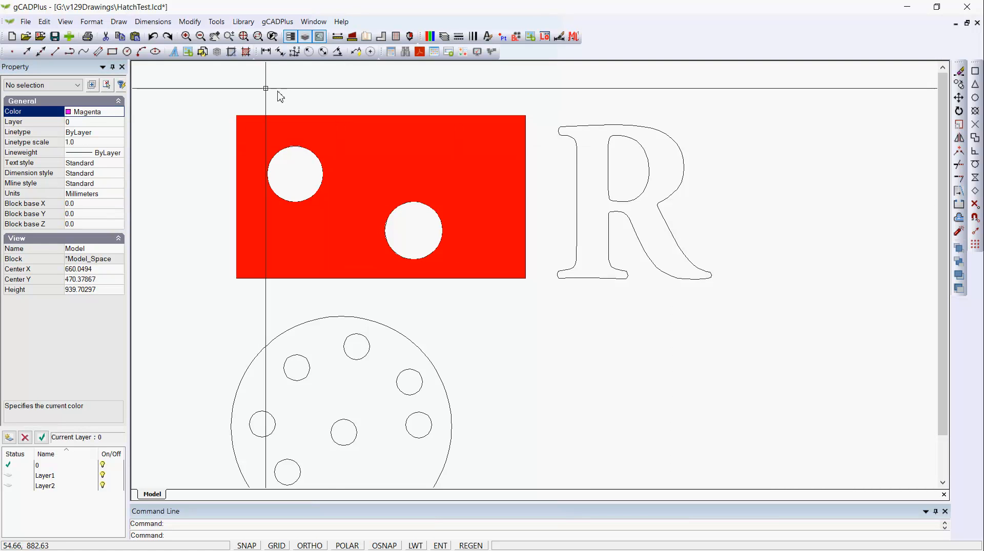
{"action": "left_click", "coordinate": [119, 22]}
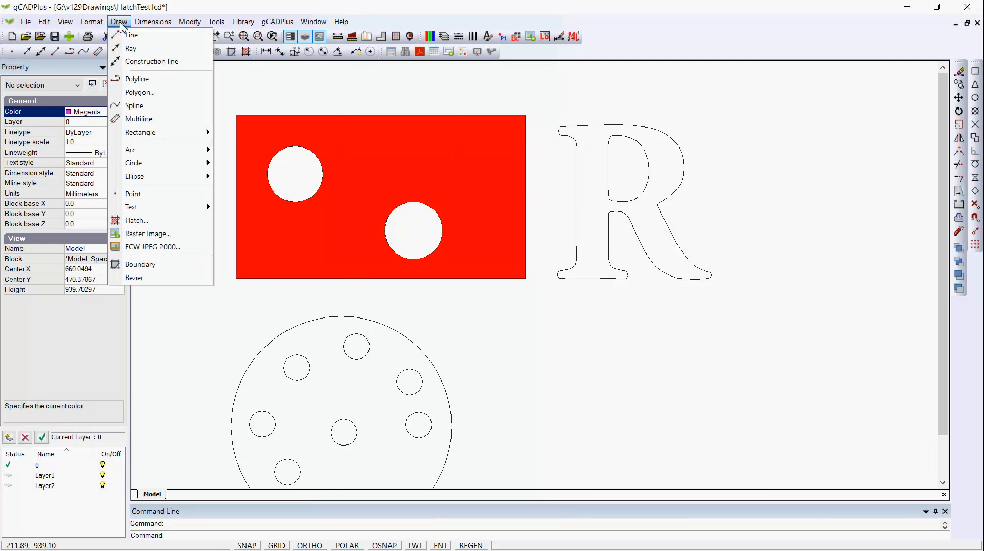
{"action": "left_click", "coordinate": [155, 220]}
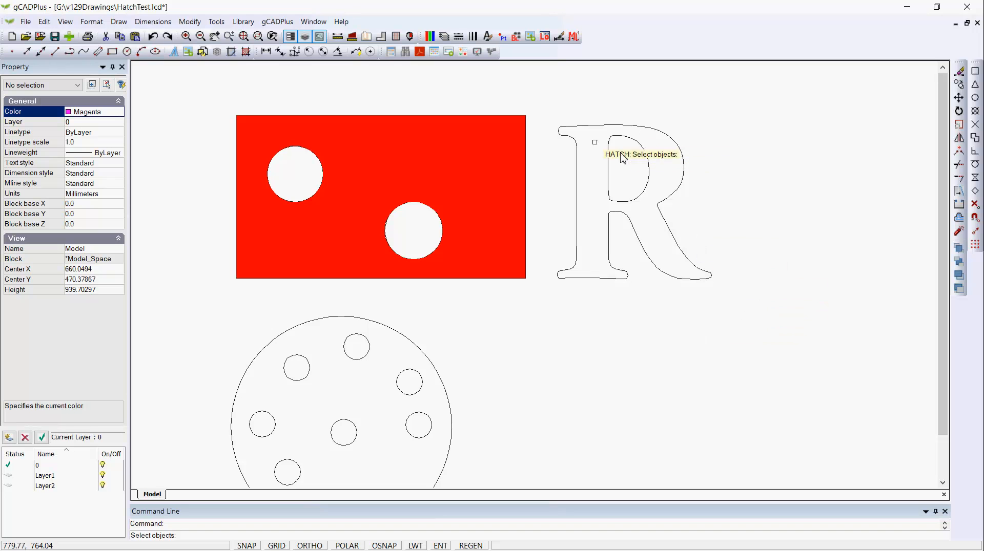
{"action": "left_click", "coordinate": [577, 236]}
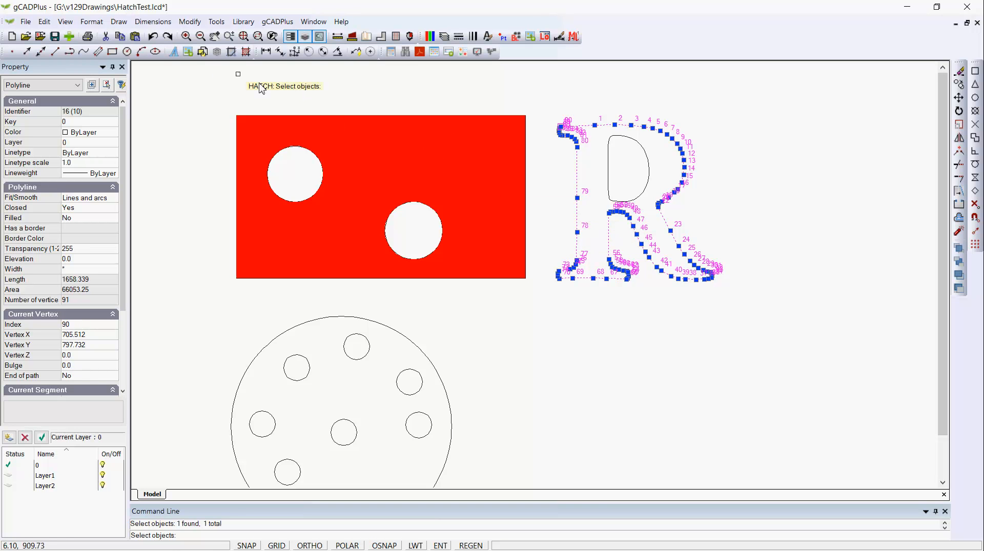
{"action": "left_click", "coordinate": [119, 21]}
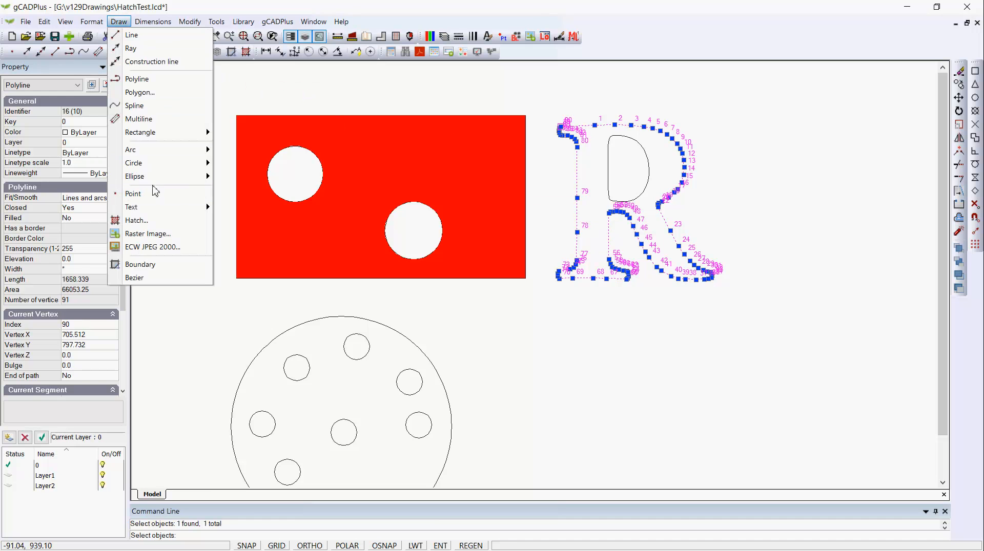
{"action": "left_click", "coordinate": [137, 220]}
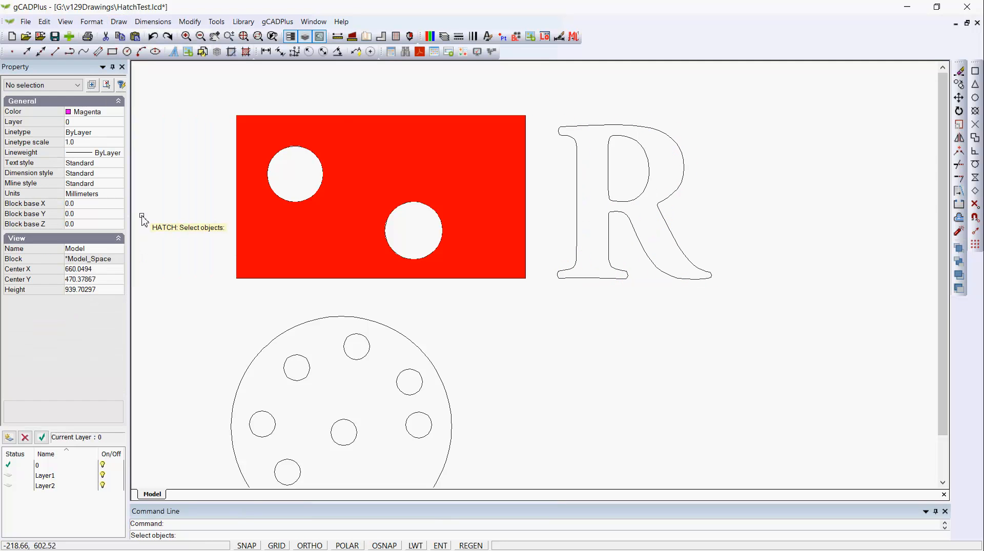
{"action": "left_click", "coordinate": [576, 241]}
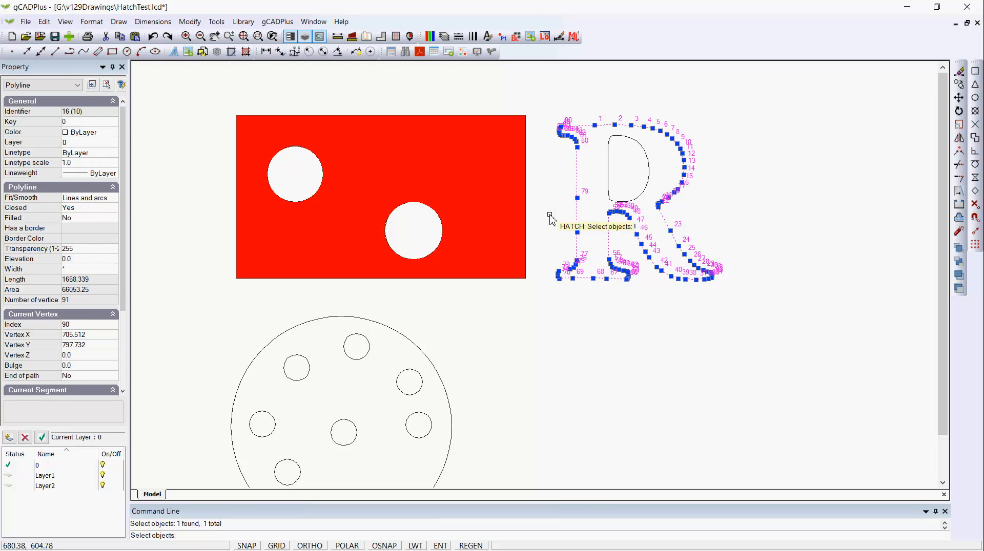
{"action": "key", "text": "Return"}
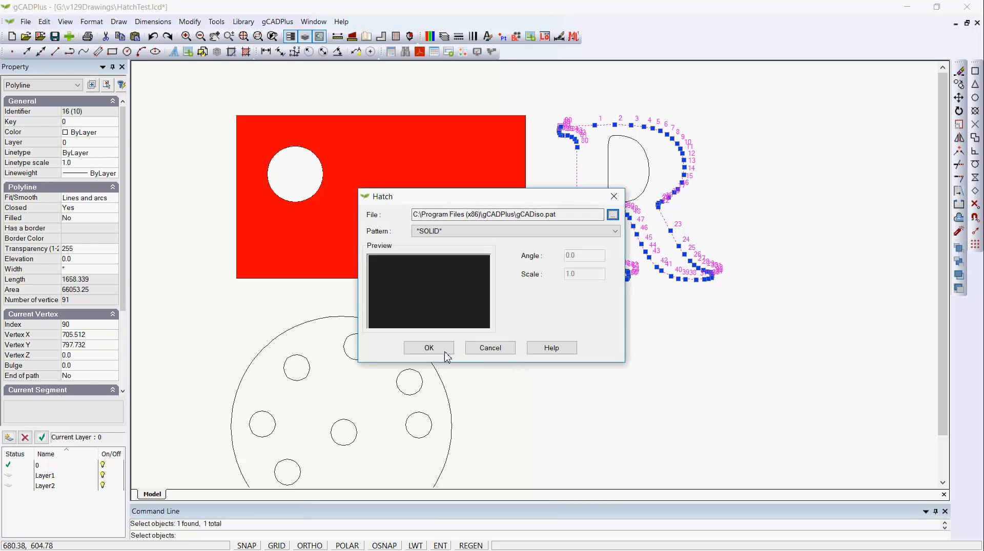
{"action": "left_click", "coordinate": [429, 348]}
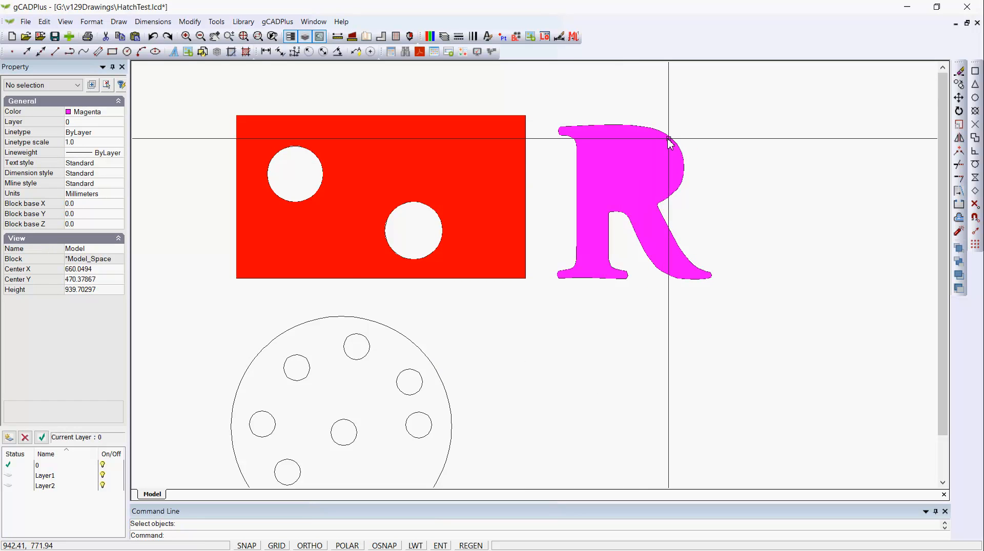
- Set the color of the letter R's inner outline to 255
{"action": "left_click", "coordinate": [592, 241]}
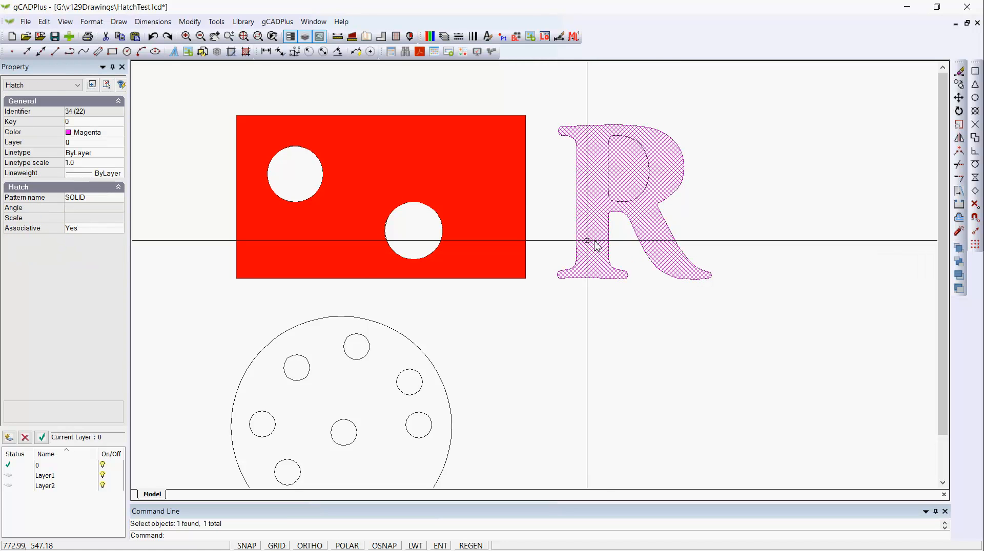
{"action": "key", "text": "Escape"}
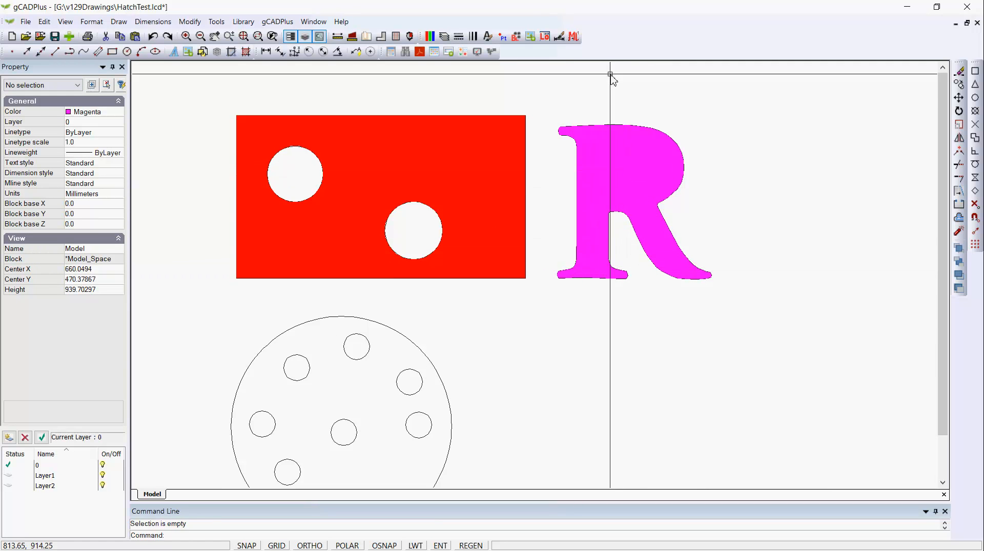
{"action": "left_click_drag", "start_coordinate": [600, 82], "coordinate": [656, 202]}
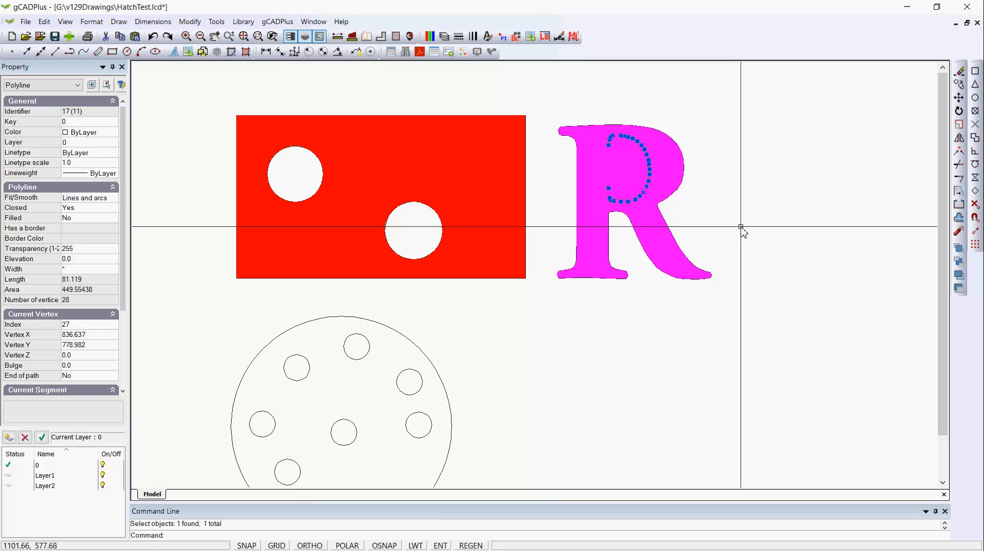
{"action": "left_click", "coordinate": [117, 137]}
{"action": "left_click", "coordinate": [113, 133]}
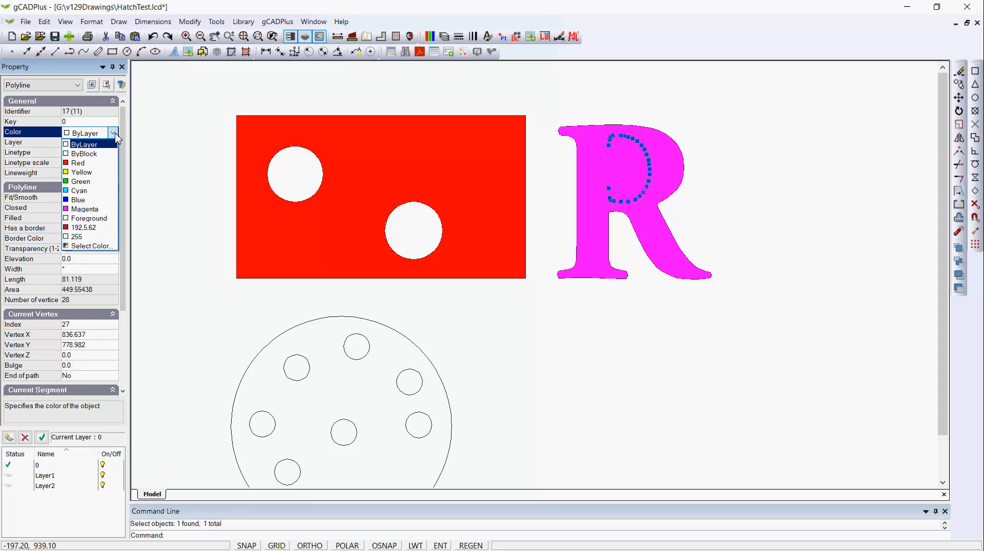
{"action": "left_click", "coordinate": [99, 238]}
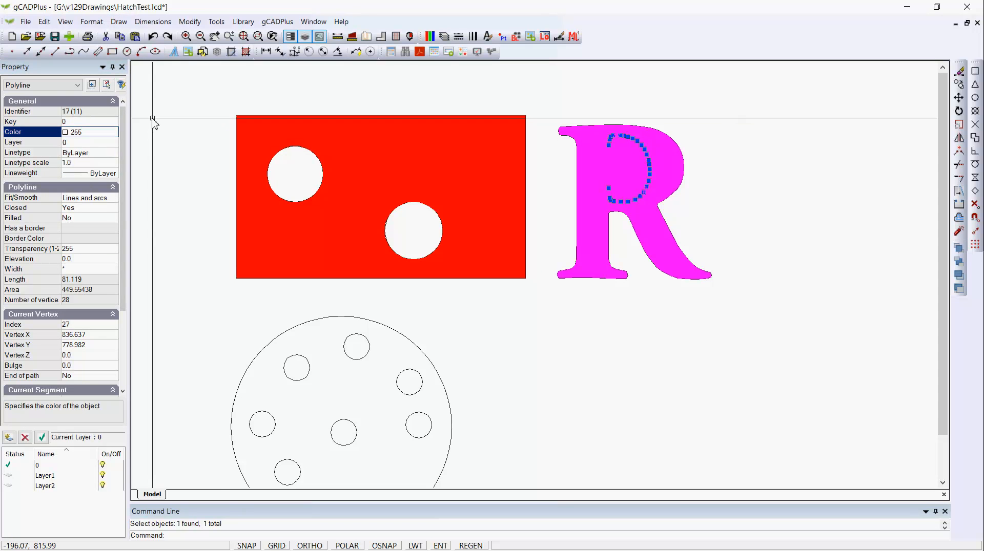
- Apply a SOLID hatch to the letter R's inner outline
{"action": "left_click", "coordinate": [121, 23]}
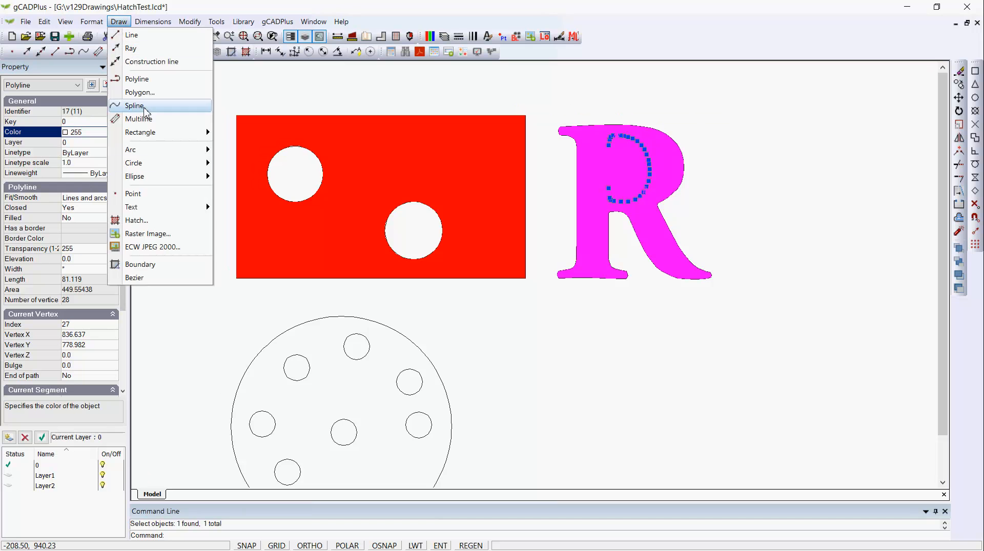
{"action": "left_click", "coordinate": [166, 220]}
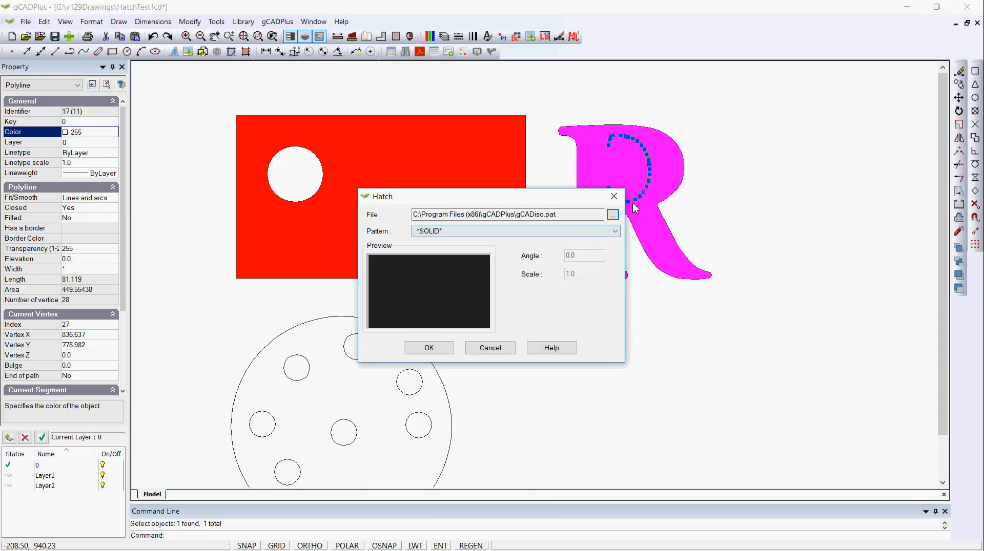
{"action": "left_click", "coordinate": [429, 348]}
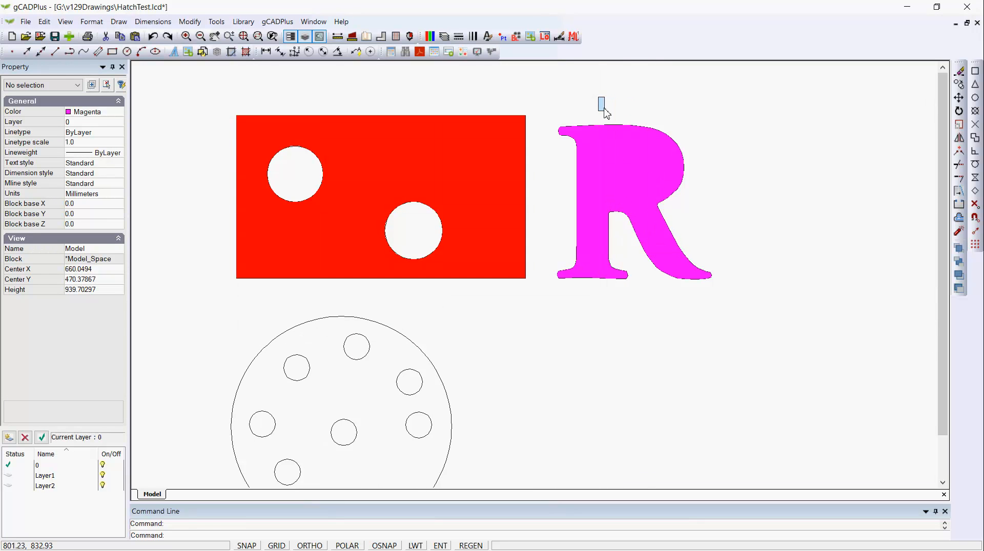
- Select the objects inside the letter R's bowl and check which object types the selection contains
{"action": "left_click_drag", "start_coordinate": [605, 109], "coordinate": [658, 205]}
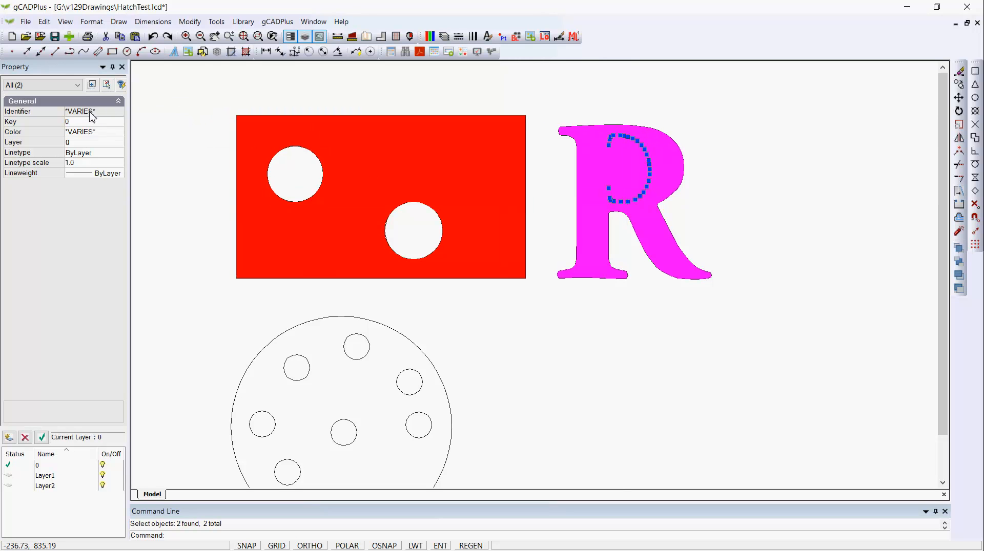
{"action": "left_click", "coordinate": [79, 86]}
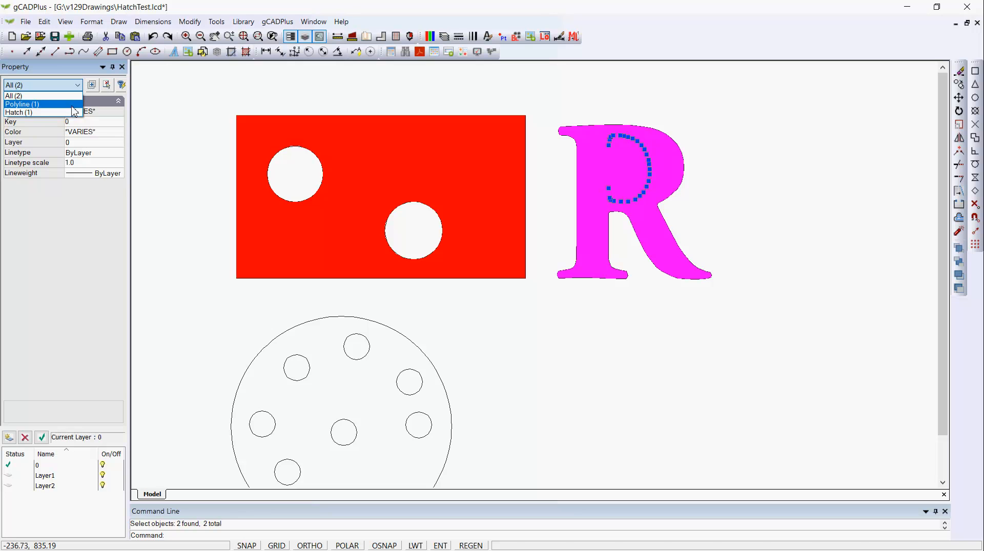
{"action": "left_click", "coordinate": [431, 107]}
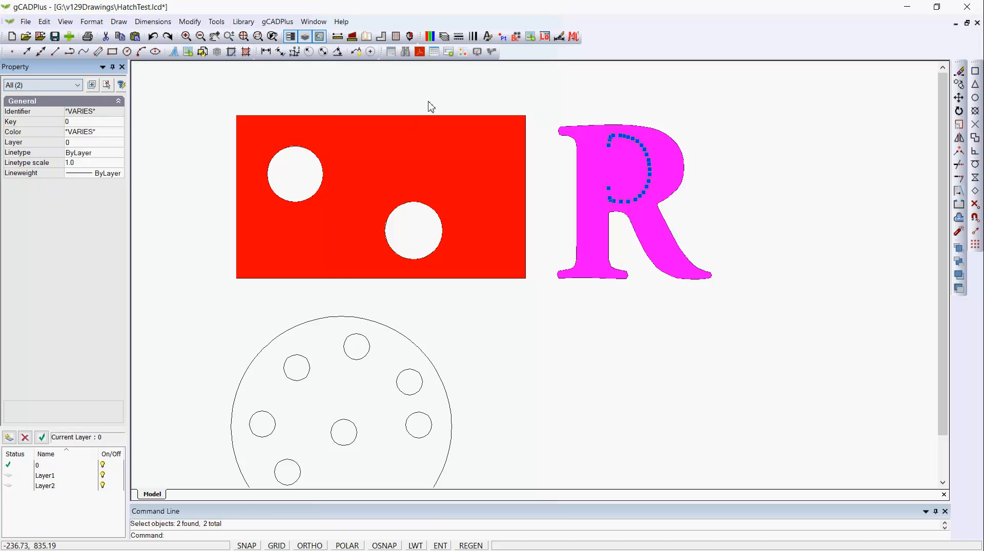
{"action": "key", "text": "Escape"}
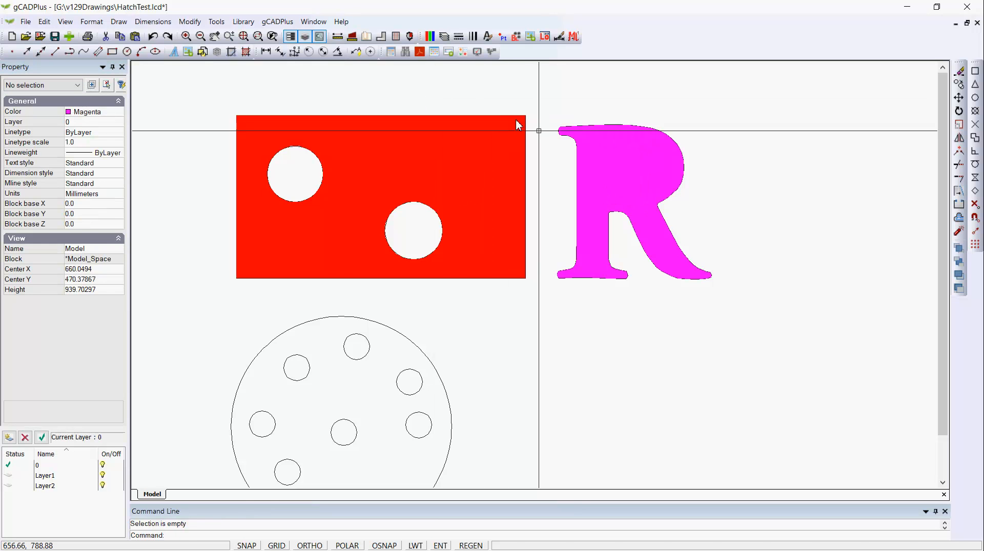
- Select the objects in the letter R's bowl and bring them to the front of the draw order
{"action": "left_click", "coordinate": [586, 93]}
{"action": "left_click", "coordinate": [657, 230]}
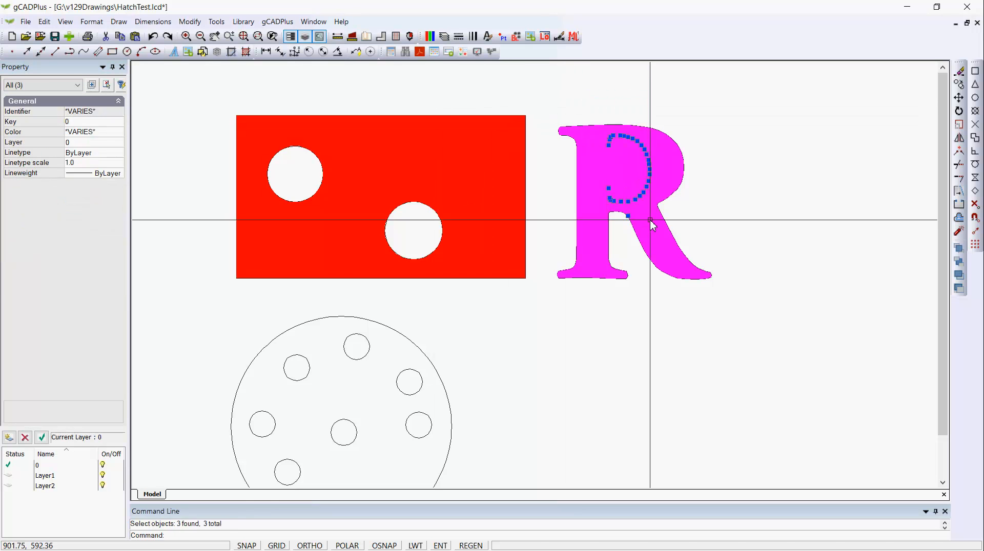
{"action": "left_click", "coordinate": [217, 22]}
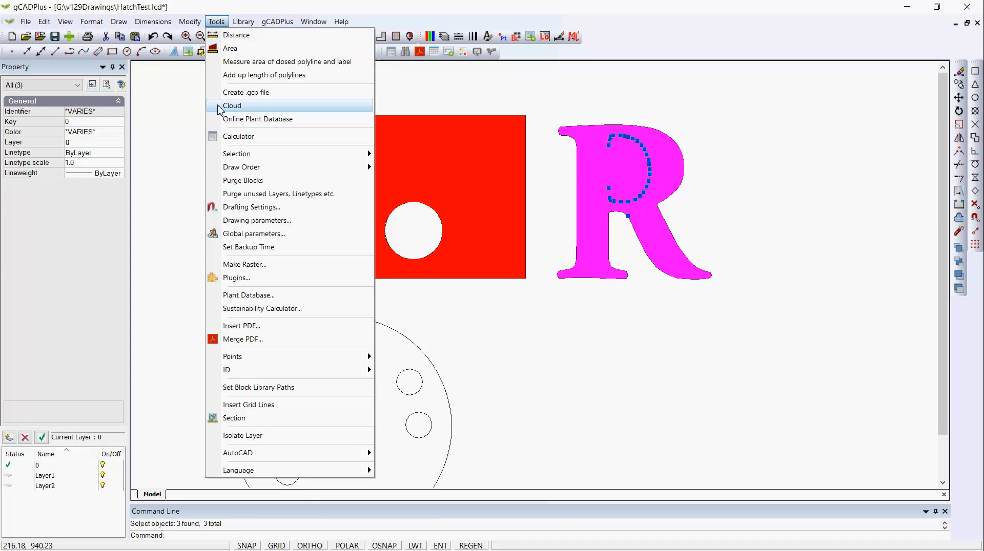
{"action": "mouse_move", "coordinate": [271, 168]}
{"action": "left_click", "coordinate": [419, 169]}
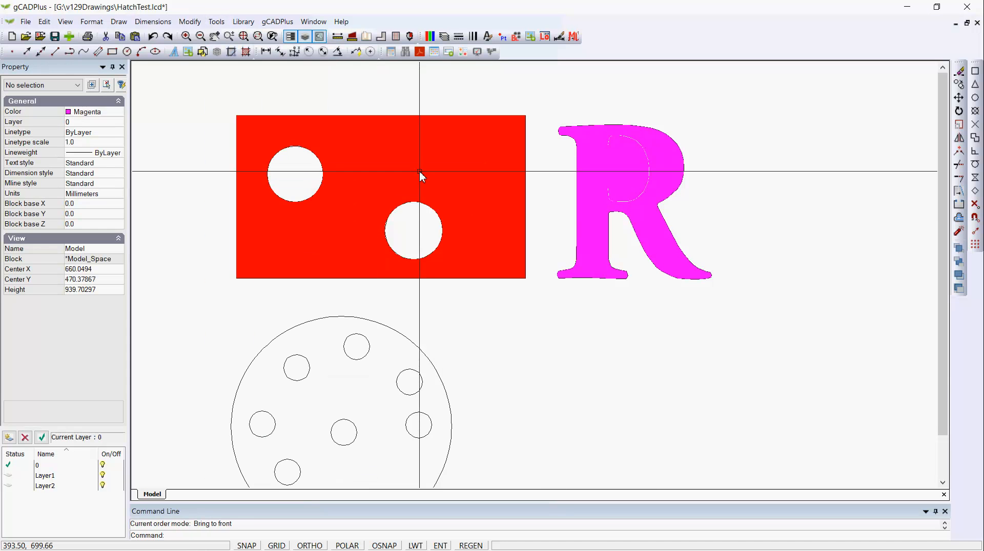
- Set the color of the solid hatch inside the letter R's bowl to 255
{"action": "left_click", "coordinate": [637, 139]}
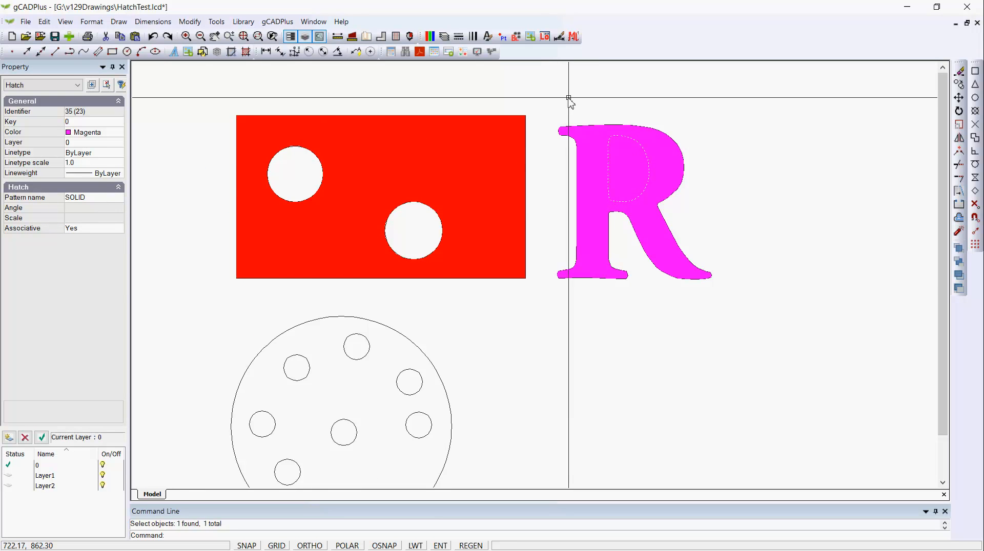
{"action": "key", "text": "Escape"}
{"action": "mouse_move", "coordinate": [593, 95]}
{"action": "left_mouse_down"}
{"action": "mouse_move", "coordinate": [656, 210]}
{"action": "mouse_move", "coordinate": [658, 125]}
{"action": "left_mouse_up"}
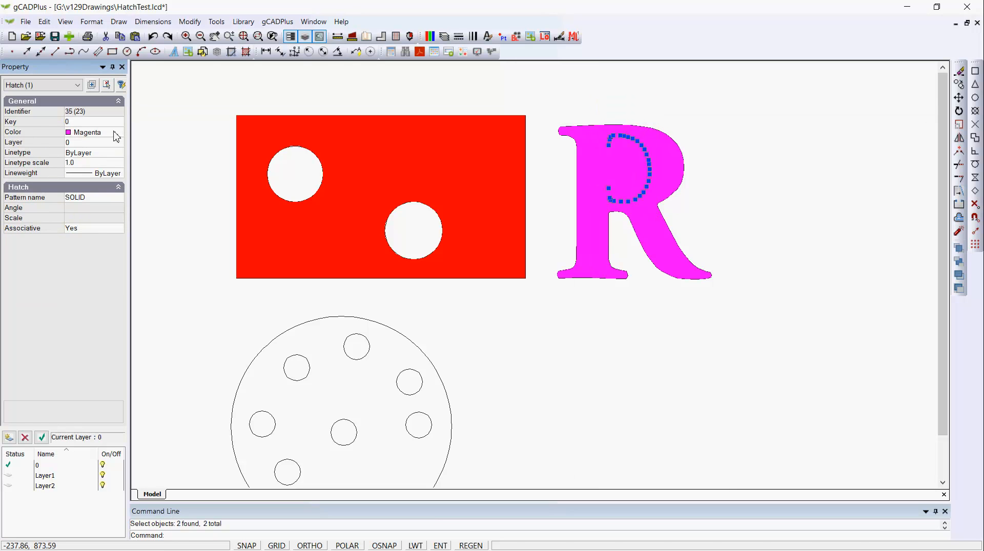
{"action": "left_click", "coordinate": [116, 133]}
{"action": "left_click", "coordinate": [118, 133]}
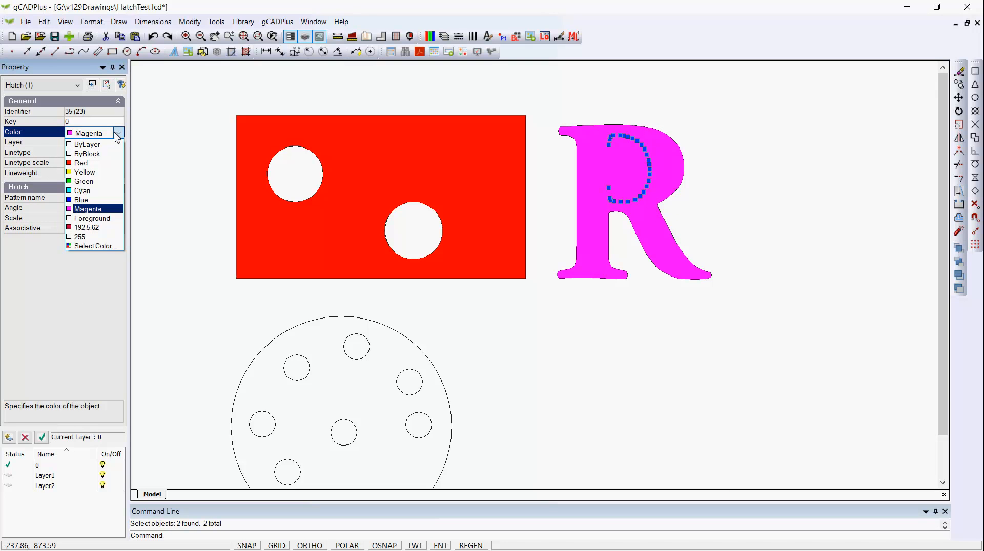
{"action": "left_click", "coordinate": [82, 237]}
{"action": "key", "text": "Escape"}
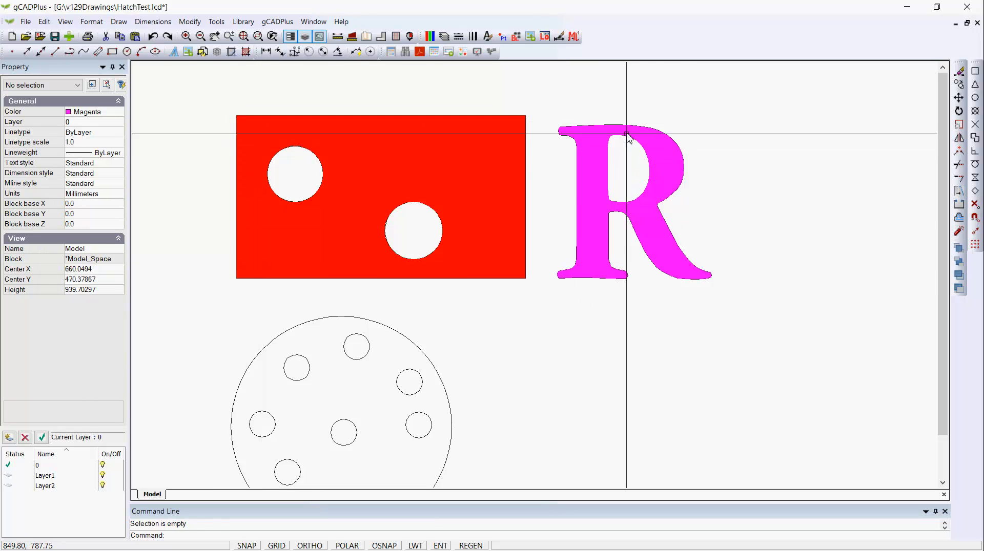
- Delete both solid hatches from the letter R, the magenta outer one and the one in the bowl
{"action": "left_click", "coordinate": [596, 171]}
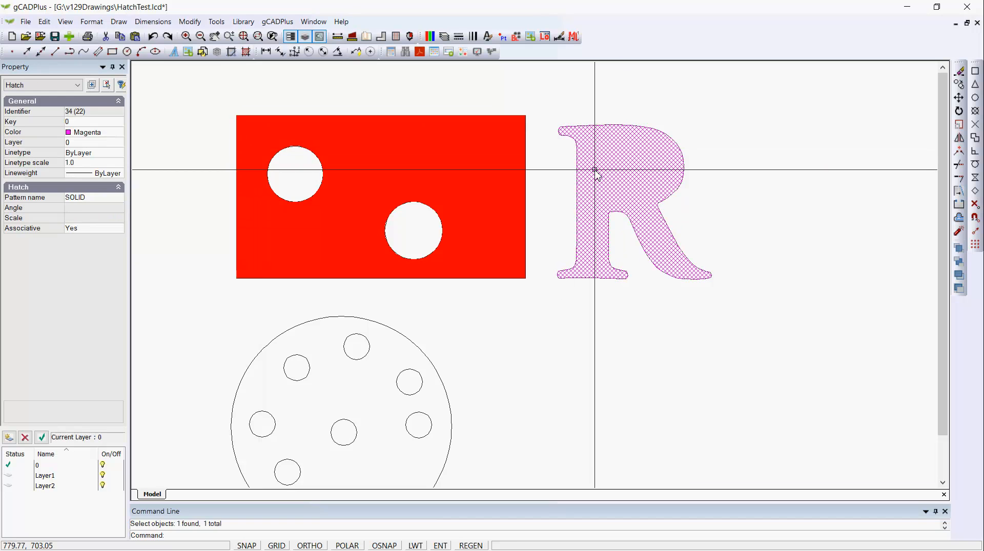
{"action": "key", "text": "Delete"}
{"action": "left_click", "coordinate": [629, 168]}
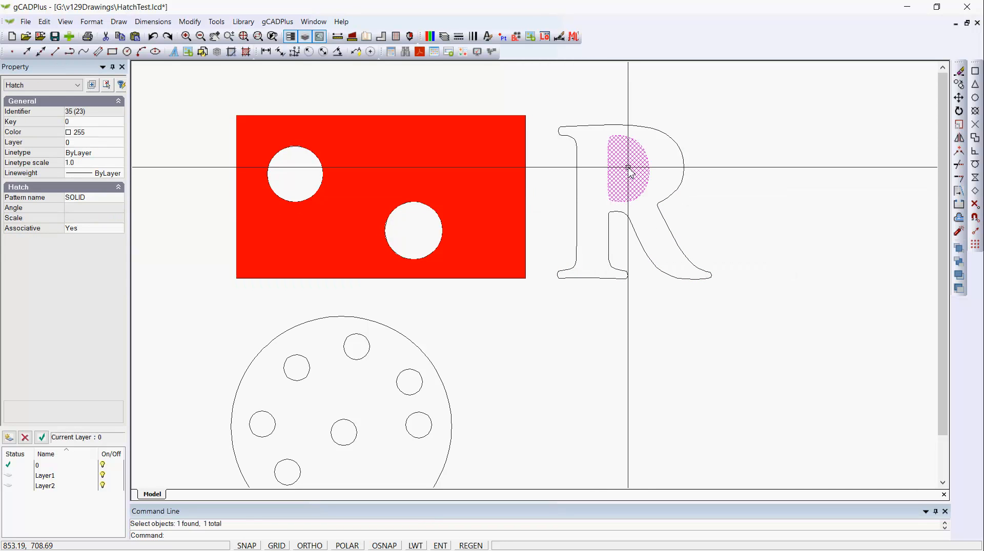
{"action": "key", "text": "Delete"}
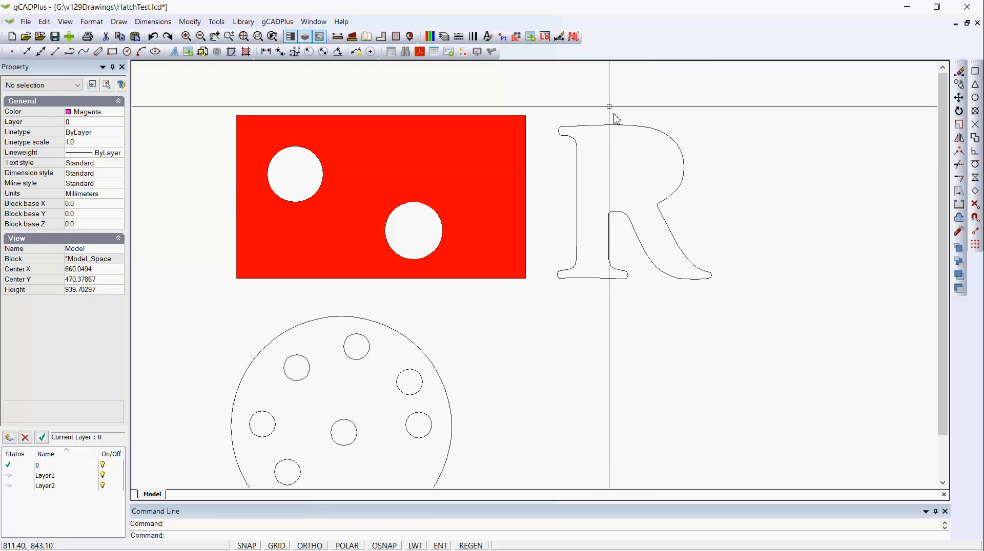
- Bring the letter R's inner outline to the front of the draw order
{"action": "left_click_drag", "start_coordinate": [589, 88], "coordinate": [666, 222]}
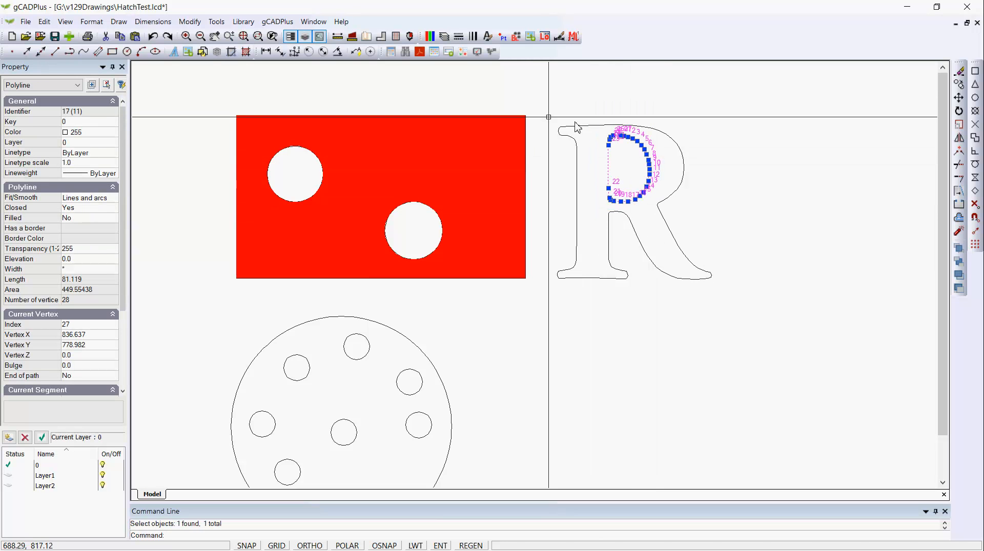
{"action": "left_click", "coordinate": [119, 22]}
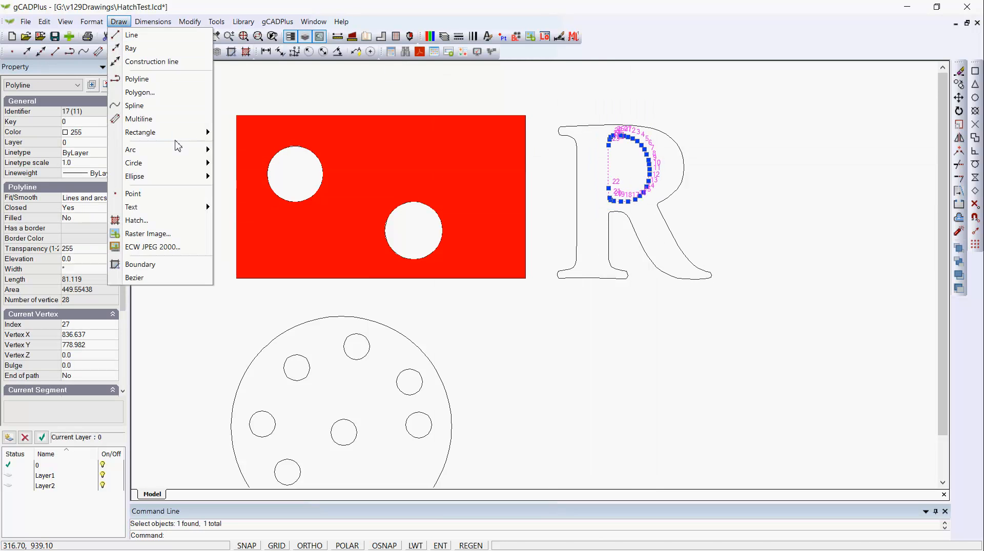
{"action": "mouse_move", "coordinate": [218, 26]}
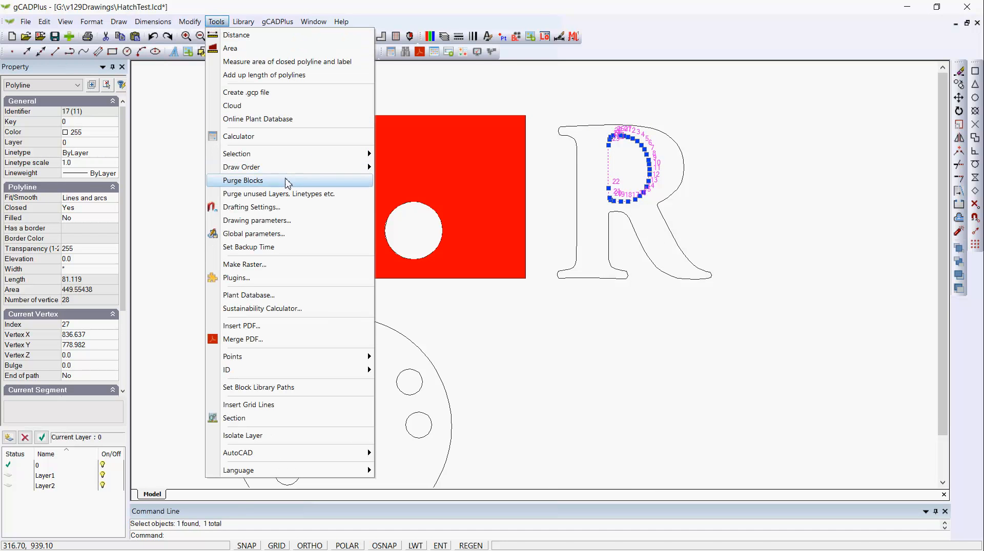
{"action": "mouse_move", "coordinate": [322, 169]}
{"action": "left_click", "coordinate": [413, 167]}
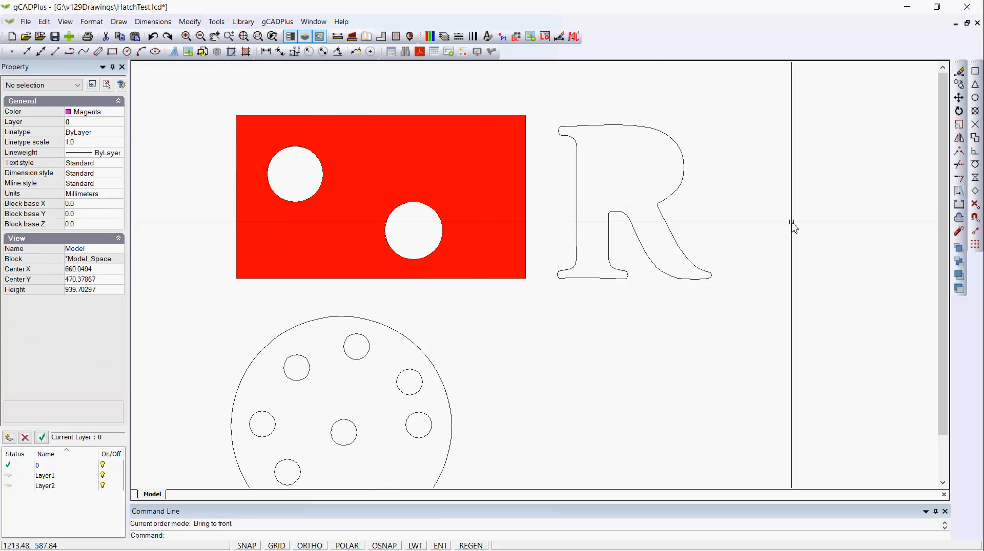
- Set the color of the letter R's inner outline to ByLayer
{"action": "left_click_drag", "start_coordinate": [582, 94], "coordinate": [670, 213]}
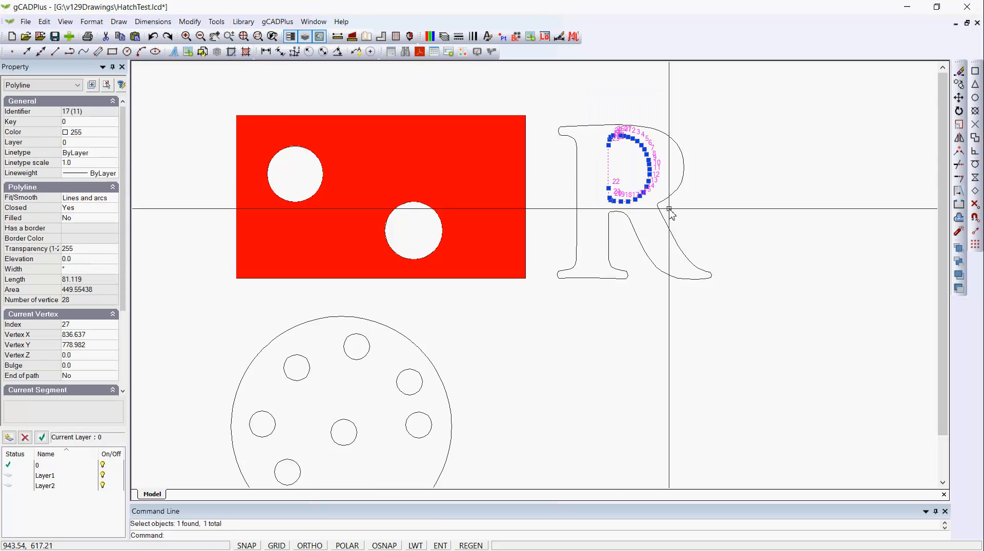
{"action": "left_click", "coordinate": [115, 135]}
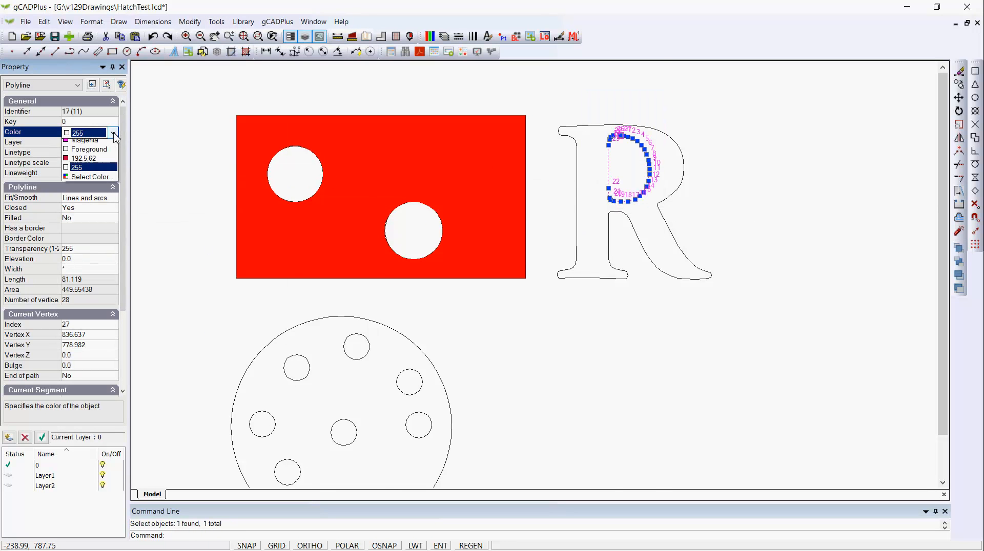
{"action": "left_click", "coordinate": [106, 147]}
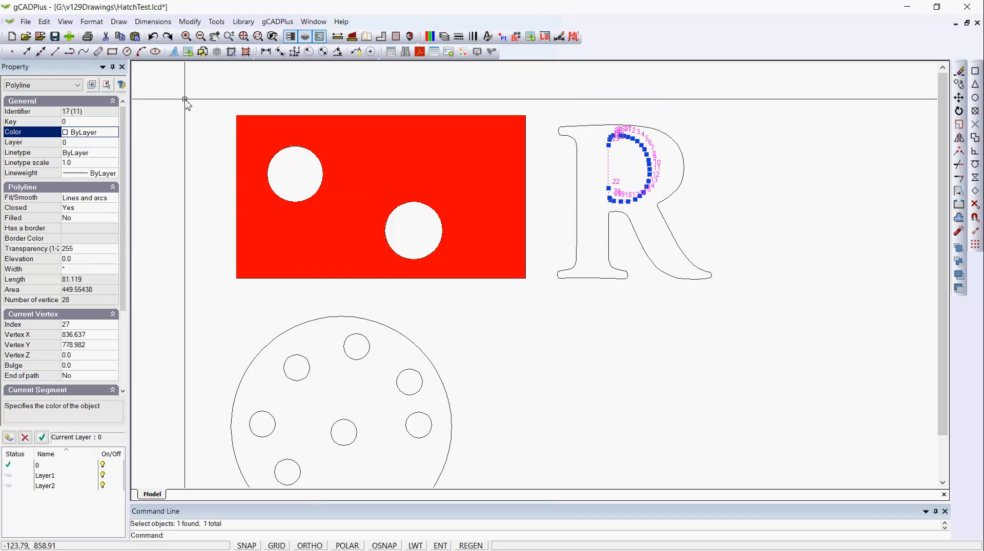
{"action": "key", "text": "Escape"}
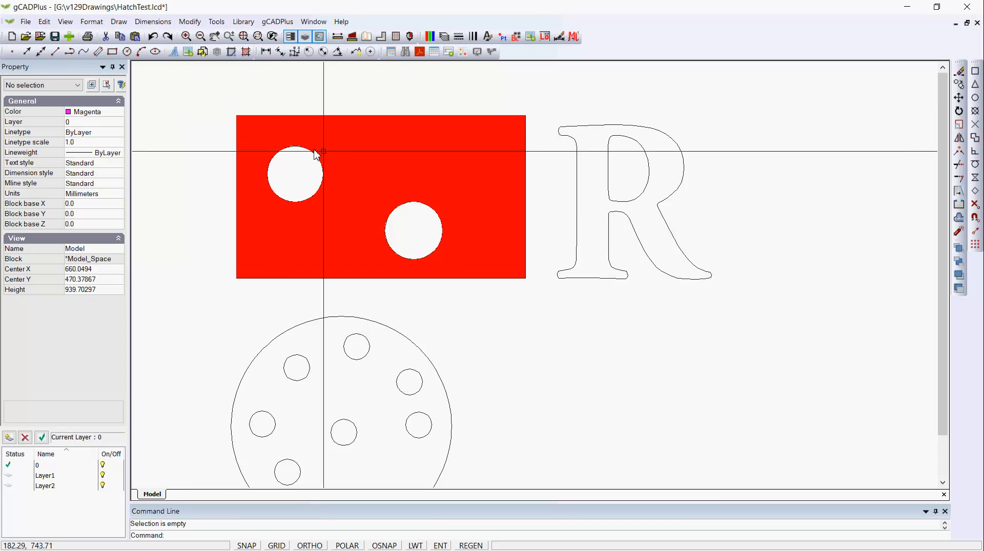
- Hatch the letter R with the SOLID pattern, using its outer and inner outlines together as the boundary
{"action": "left_click", "coordinate": [119, 22]}
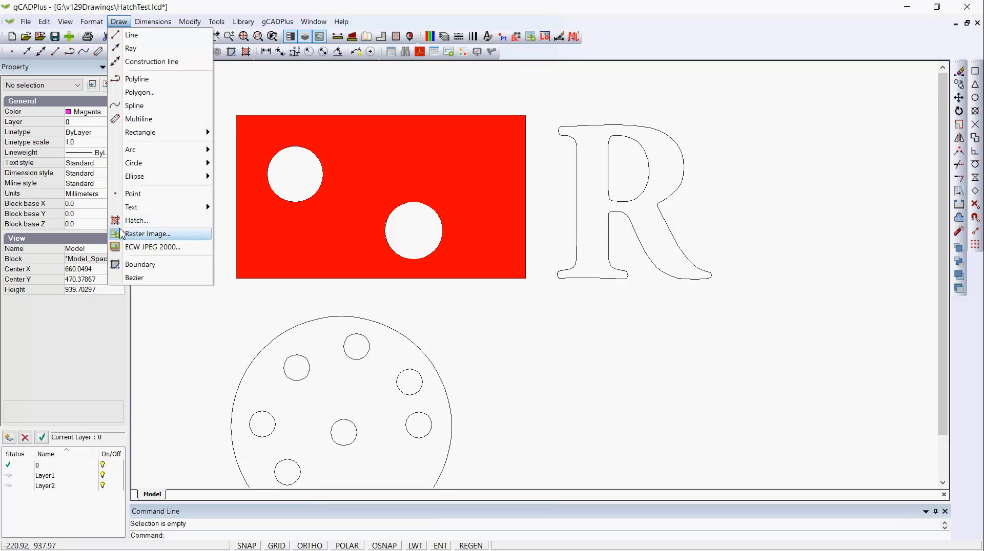
{"action": "left_click", "coordinate": [147, 227]}
{"action": "left_click", "coordinate": [577, 187]}
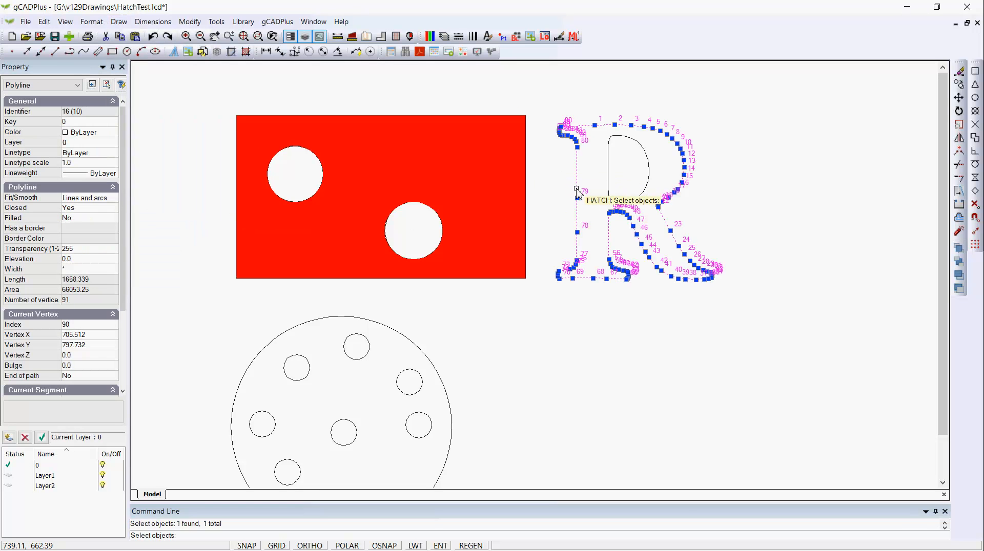
{"action": "left_click", "coordinate": [609, 185]}
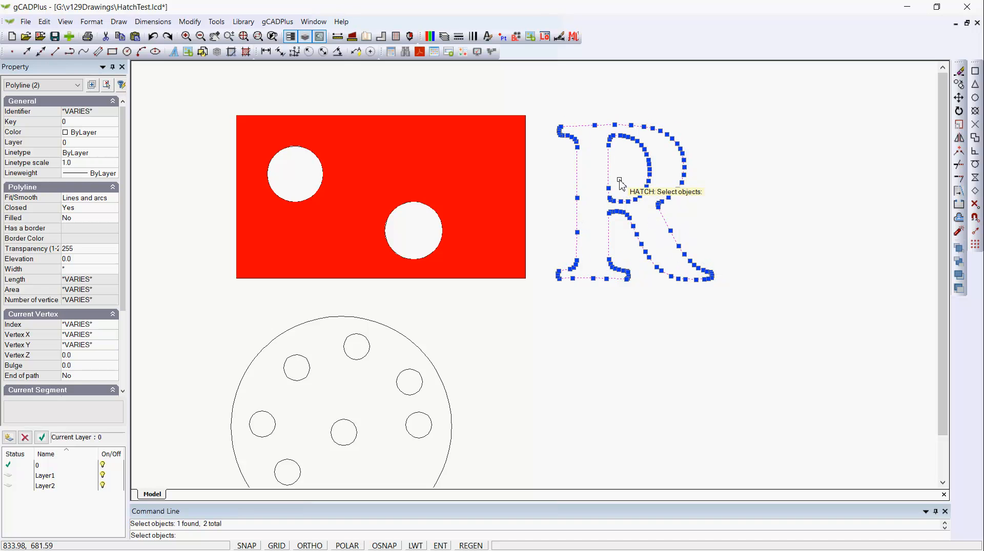
{"action": "key", "text": "Return"}
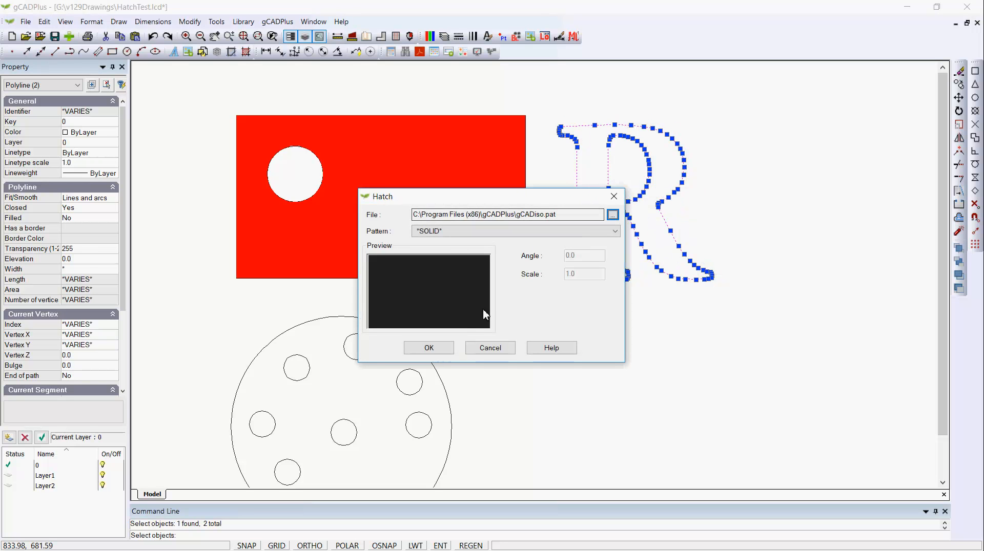
{"action": "left_click", "coordinate": [449, 349]}
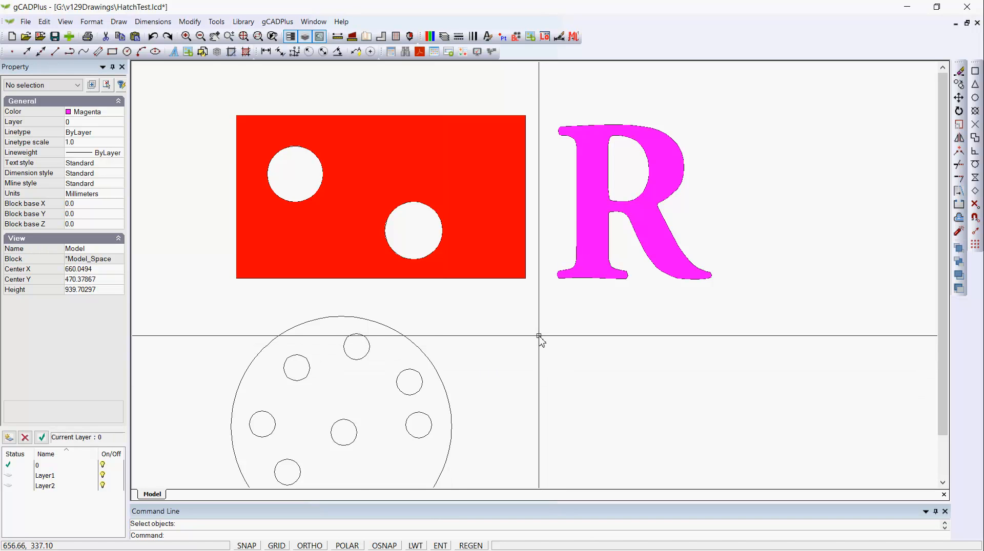
- Fill the large circle with a SOLID hatch, including its small inner circles in the boundary selection so they stay open
{"action": "scroll", "coordinate": [538, 336], "scroll_direction": "down", "scroll_amount": 1}
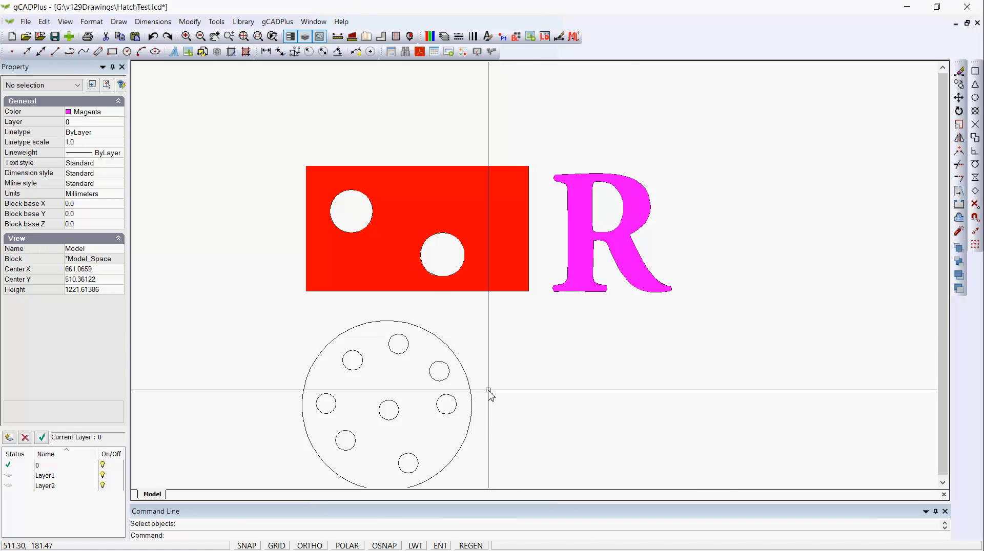
{"action": "middle_click_drag", "start_coordinate": [526, 329], "coordinate": [527, 279]}
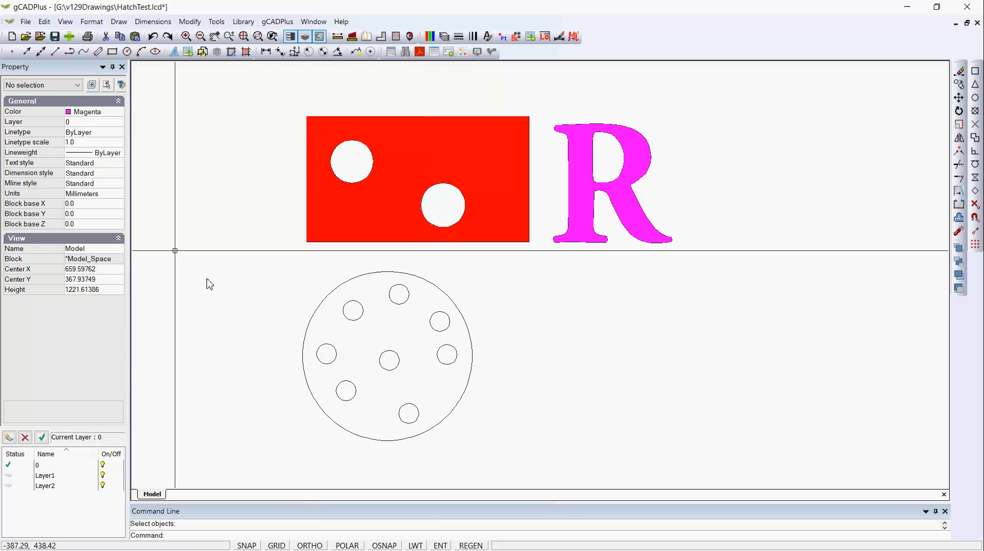
{"action": "right_click", "coordinate": [193, 218]}
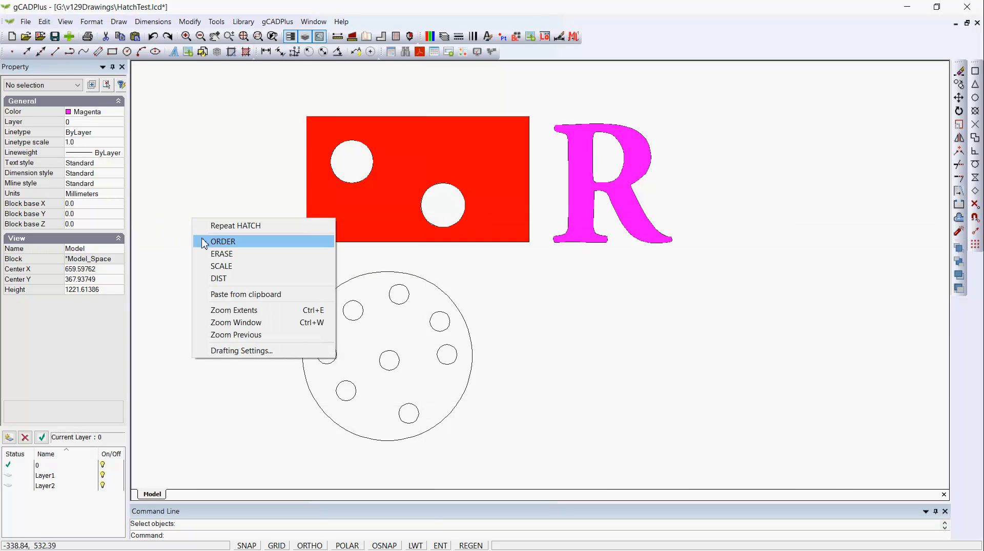
{"action": "left_click", "coordinate": [230, 227]}
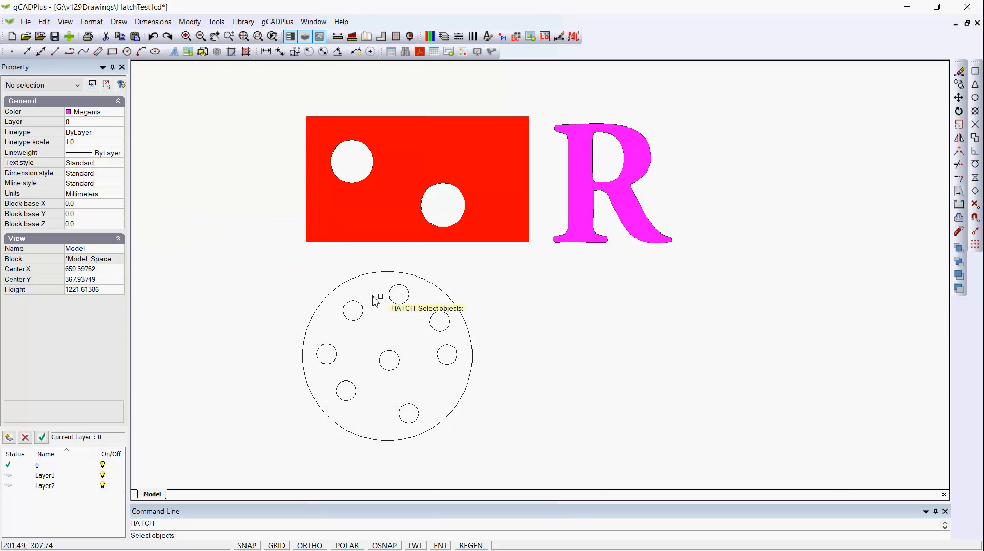
{"action": "left_click_drag", "start_coordinate": [280, 260], "coordinate": [504, 468]}
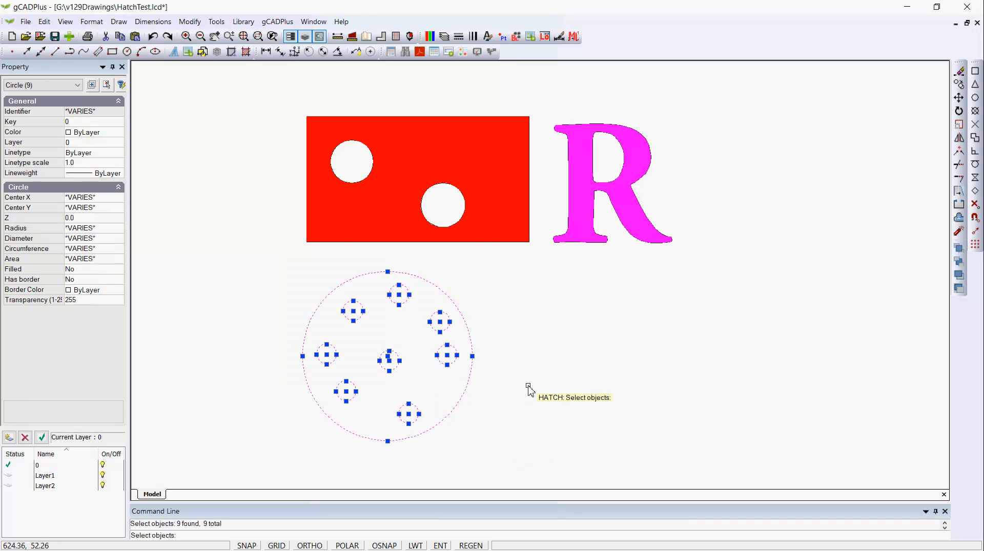
{"action": "key", "text": "Return"}
{"action": "left_click", "coordinate": [433, 349]}
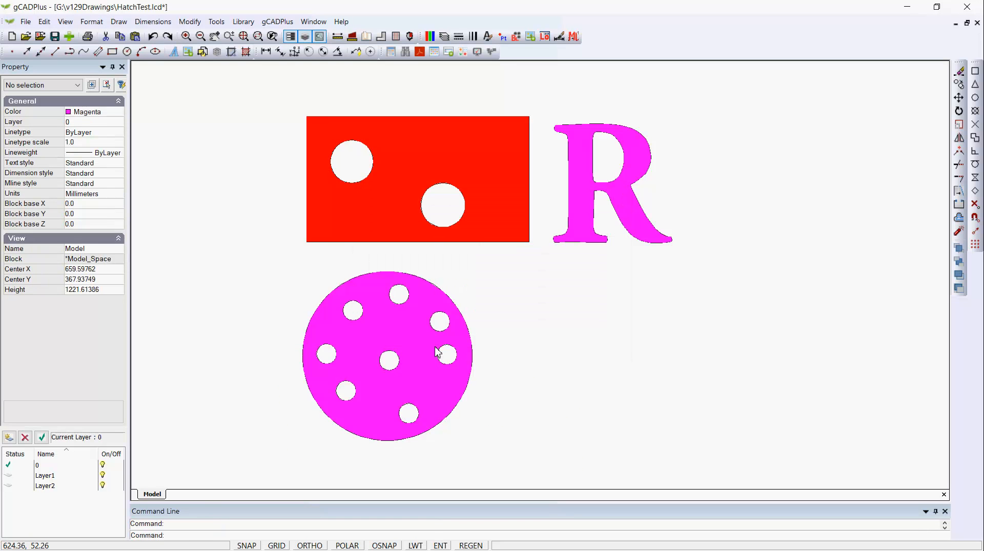